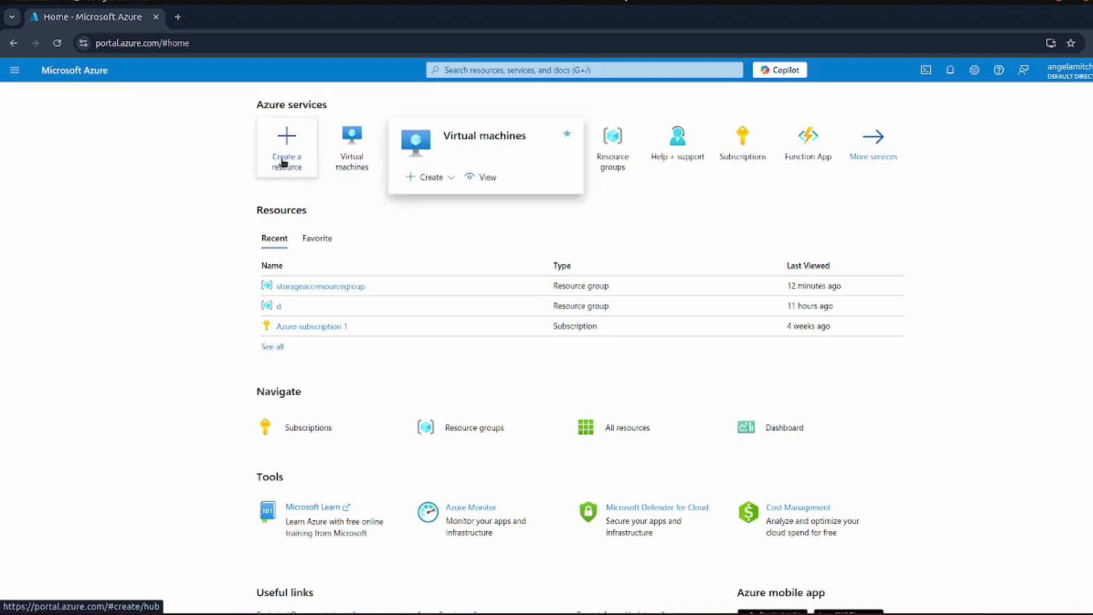
- Go to the Virtual machines service and start creating an Azure virtual machine
{"action": "left_click", "coordinate": [11, 70]}
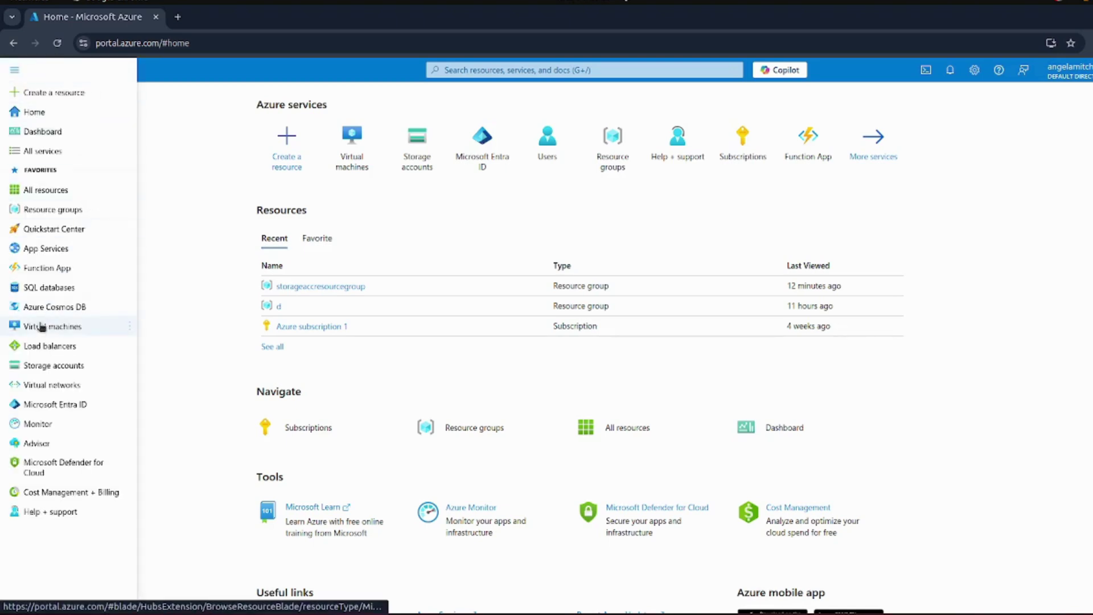
{"action": "left_click", "coordinate": [474, 70]}
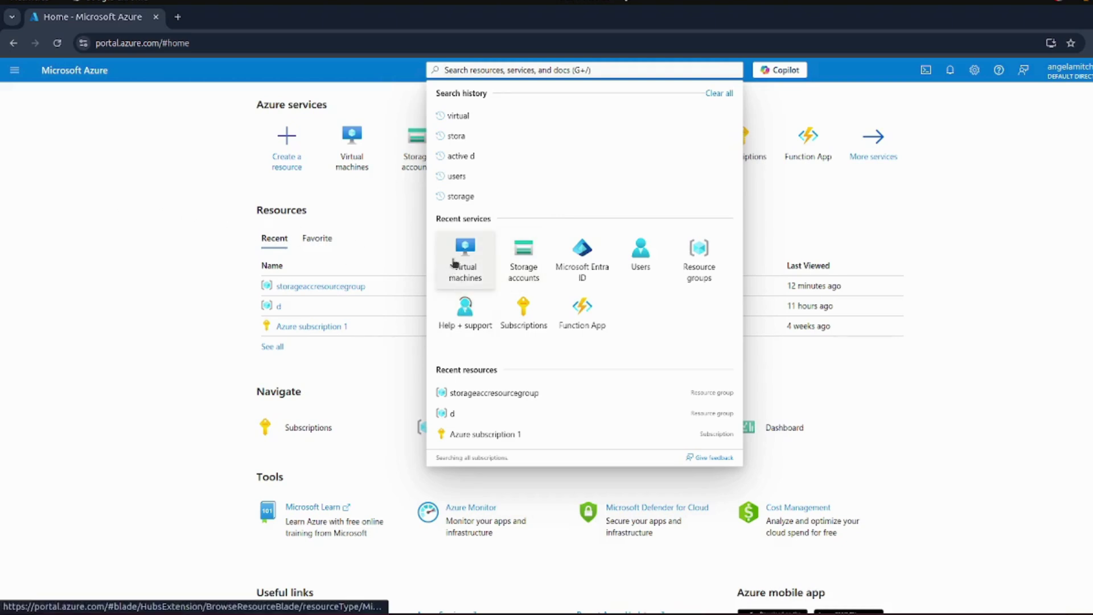
{"action": "left_click", "coordinate": [468, 268]}
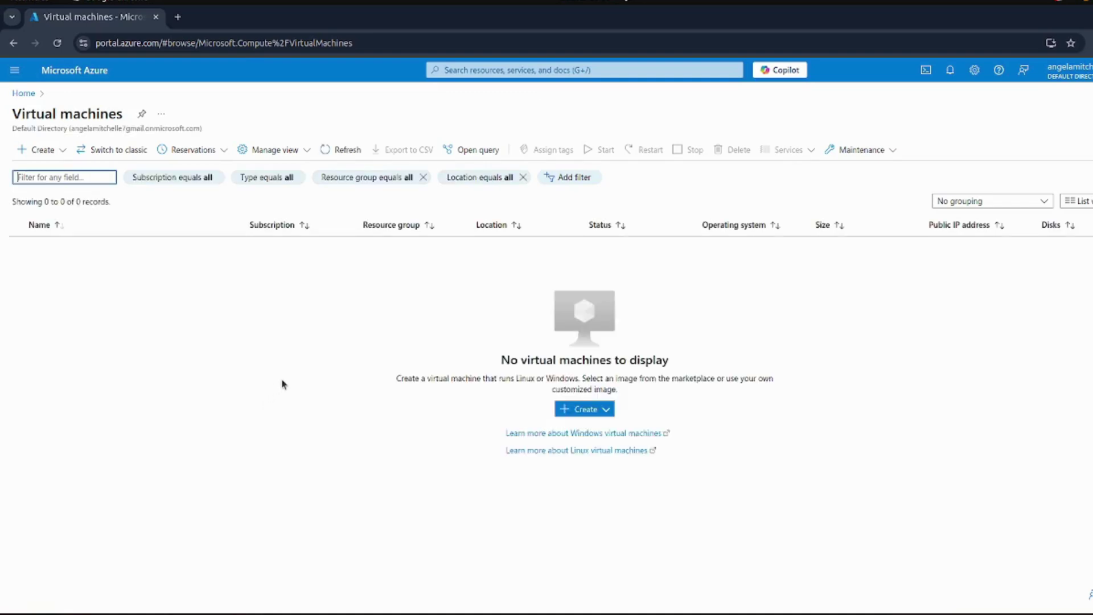
{"action": "left_click", "coordinate": [569, 410]}
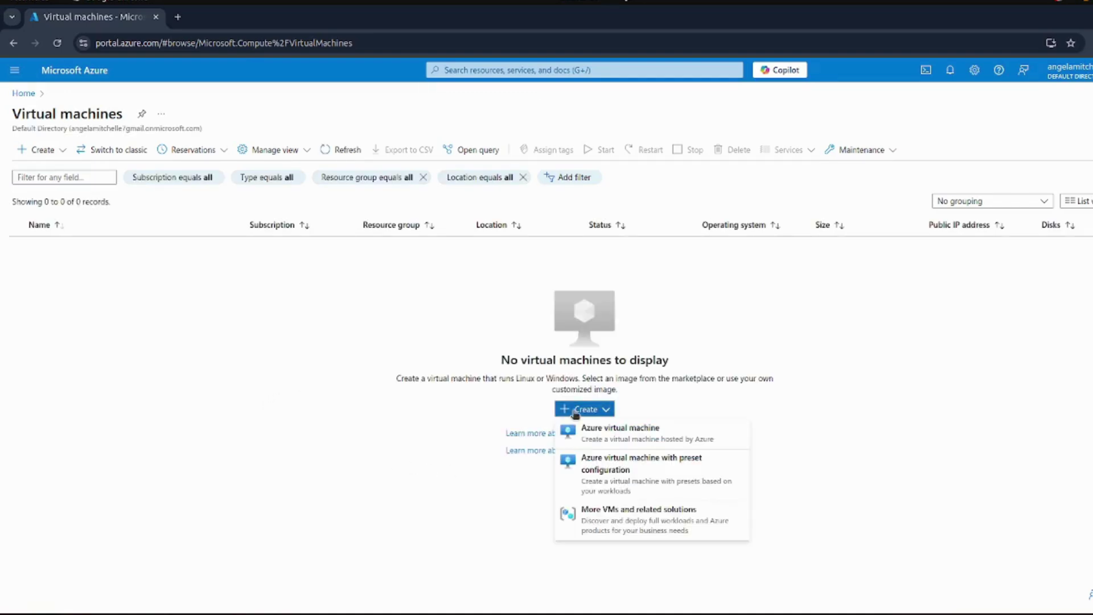
{"action": "left_click", "coordinate": [596, 431]}
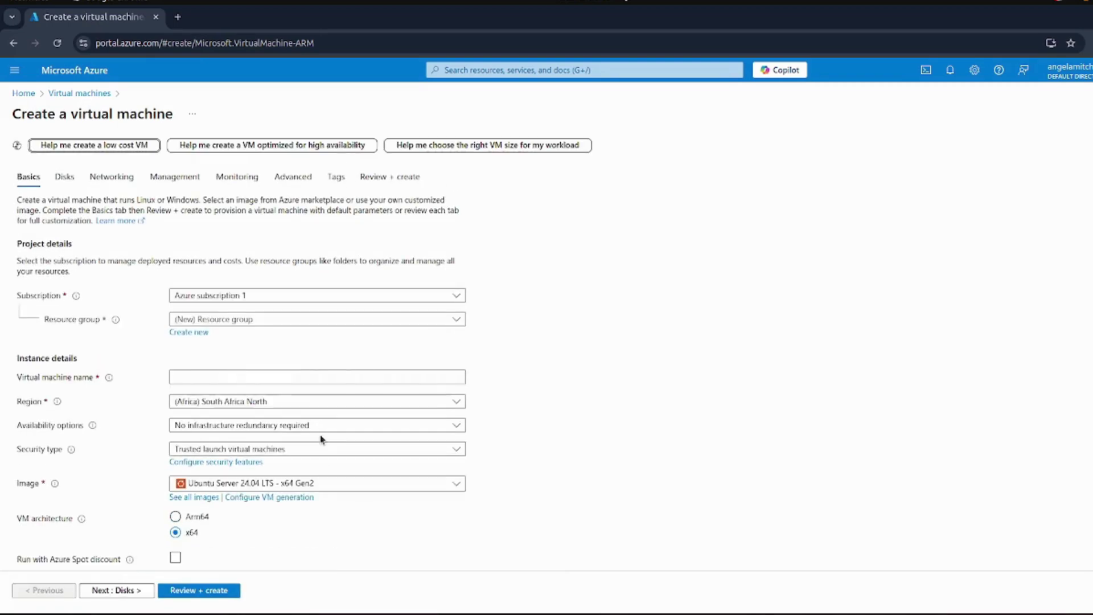
- Keep Azure subscription 1 and create a new resource group named vmresourcegrp for the virtual machine
{"action": "scroll", "coordinate": [300, 332], "scroll_direction": "down", "scroll_amount": 1}
{"action": "scroll", "coordinate": [300, 332], "scroll_direction": "down", "scroll_amount": 1}
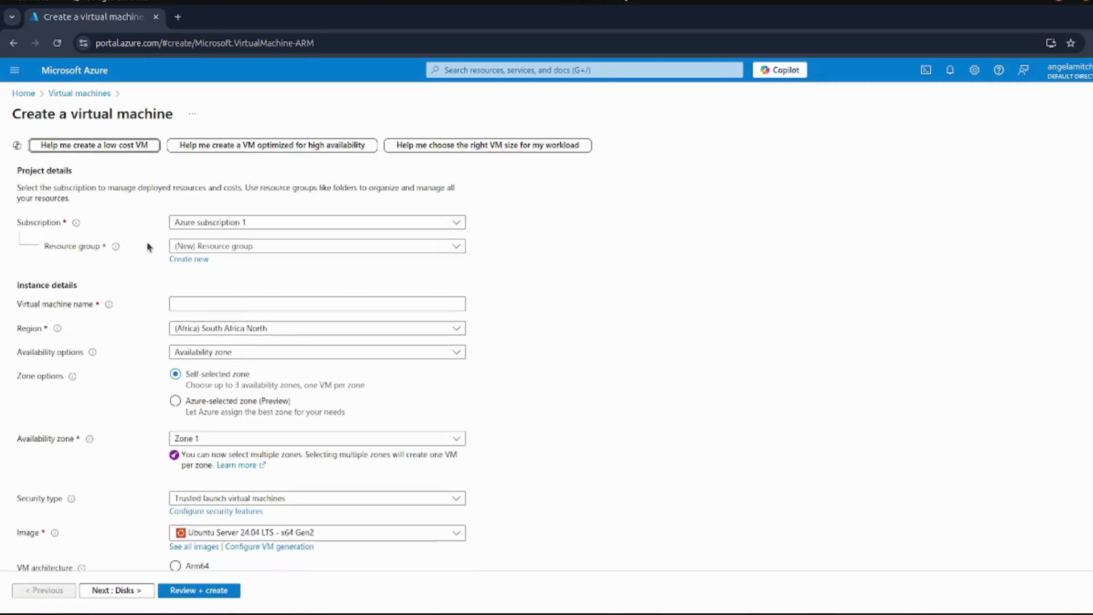
{"action": "left_click", "coordinate": [272, 223]}
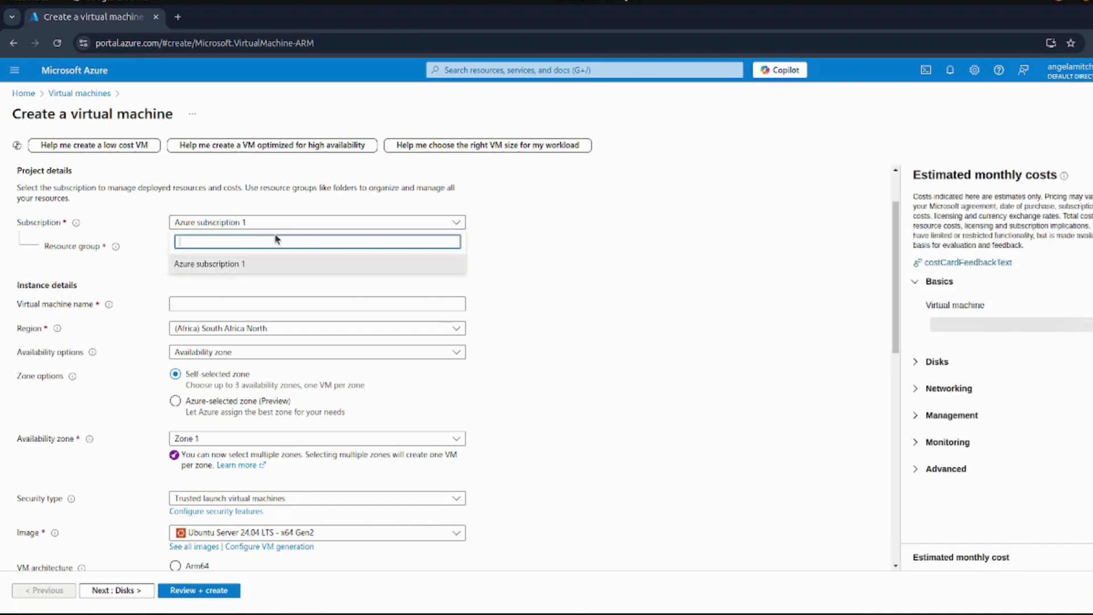
{"action": "scroll", "coordinate": [106, 329], "scroll_direction": "up", "scroll_amount": 2}
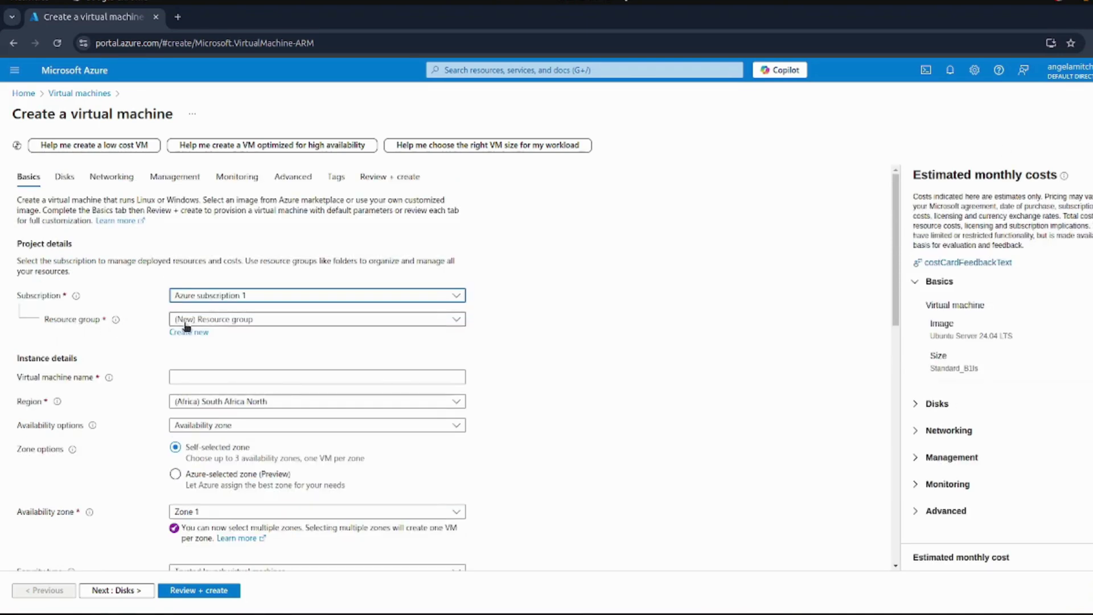
{"action": "left_click", "coordinate": [240, 321]}
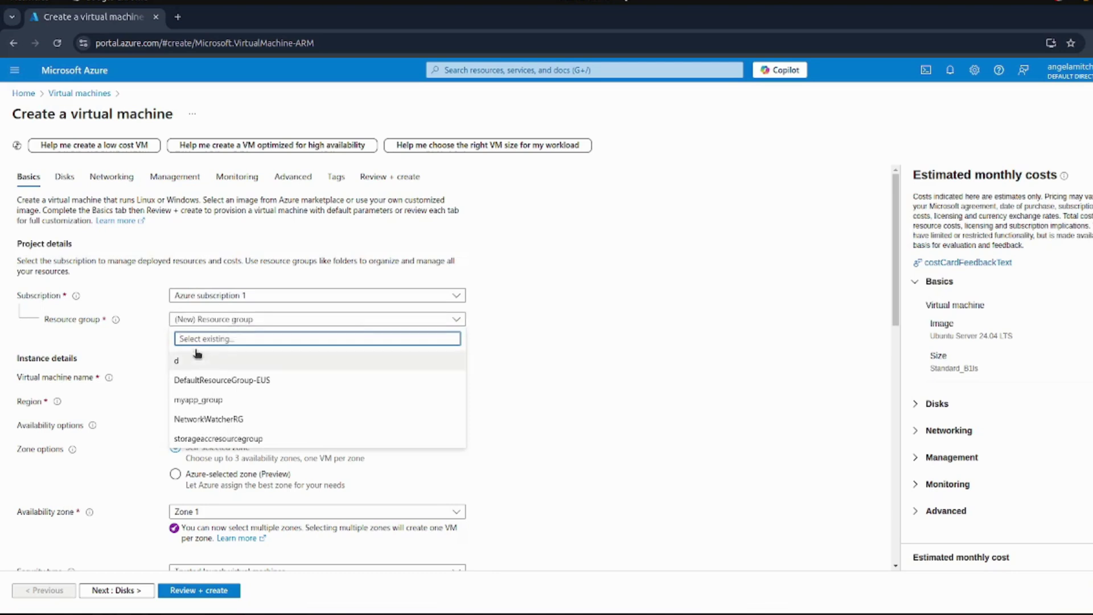
{"action": "left_click", "coordinate": [525, 313]}
{"action": "left_click", "coordinate": [183, 334]}
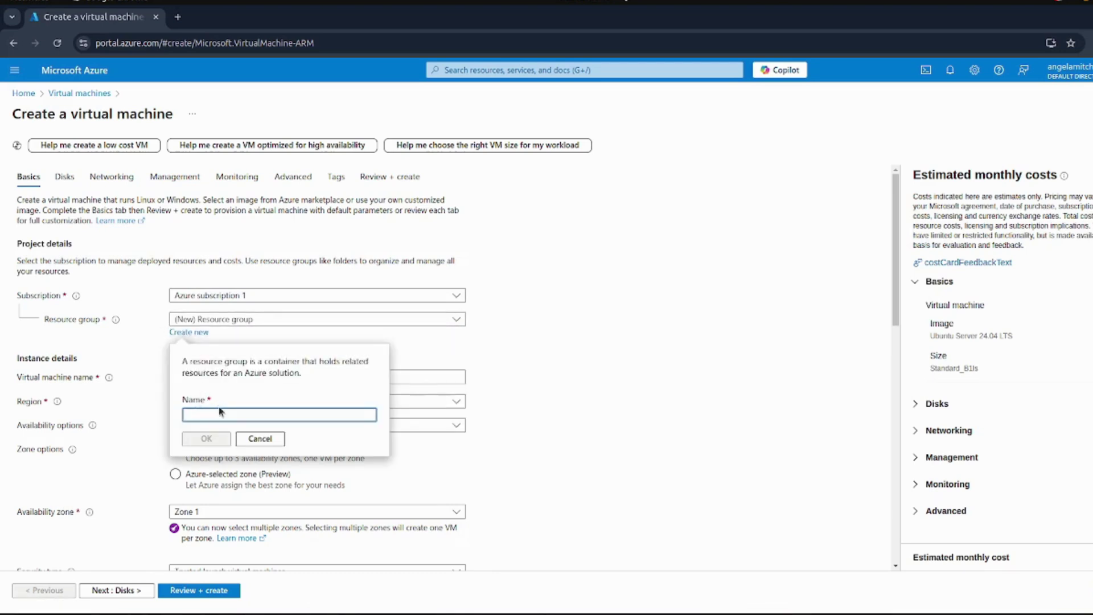
{"action": "type", "text": "vmresou"}
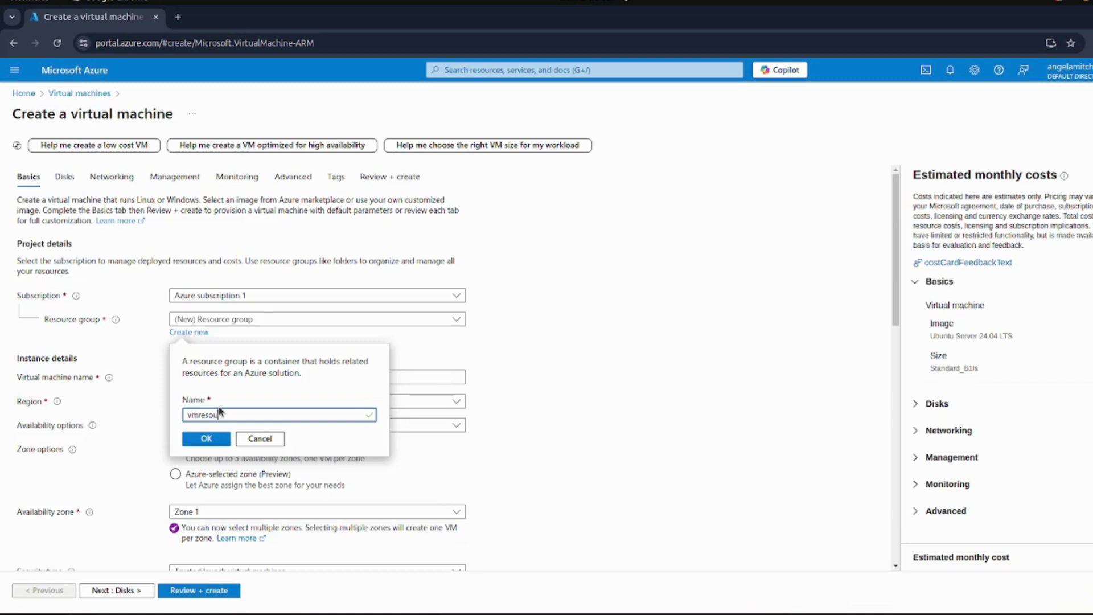
{"action": "type", "text": "rcegrp"}
{"action": "left_click", "coordinate": [206, 439]}
- Name the virtual machine appvm in the instance details
{"action": "scroll", "coordinate": [268, 381], "scroll_direction": "down", "scroll_amount": 3}
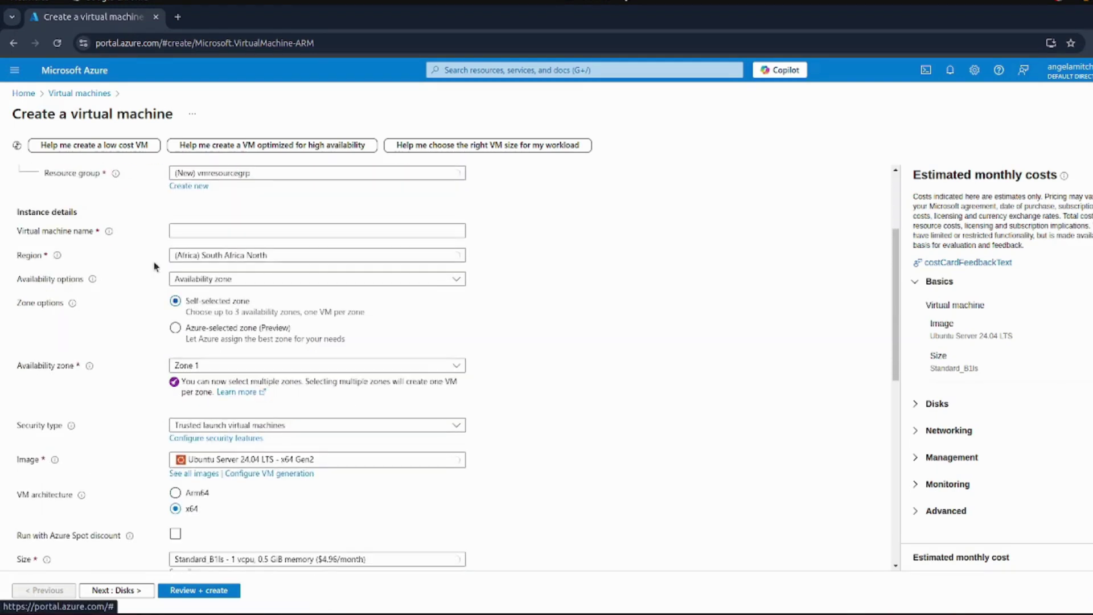
{"action": "left_click", "coordinate": [213, 227]}
{"action": "type", "text": "a"}
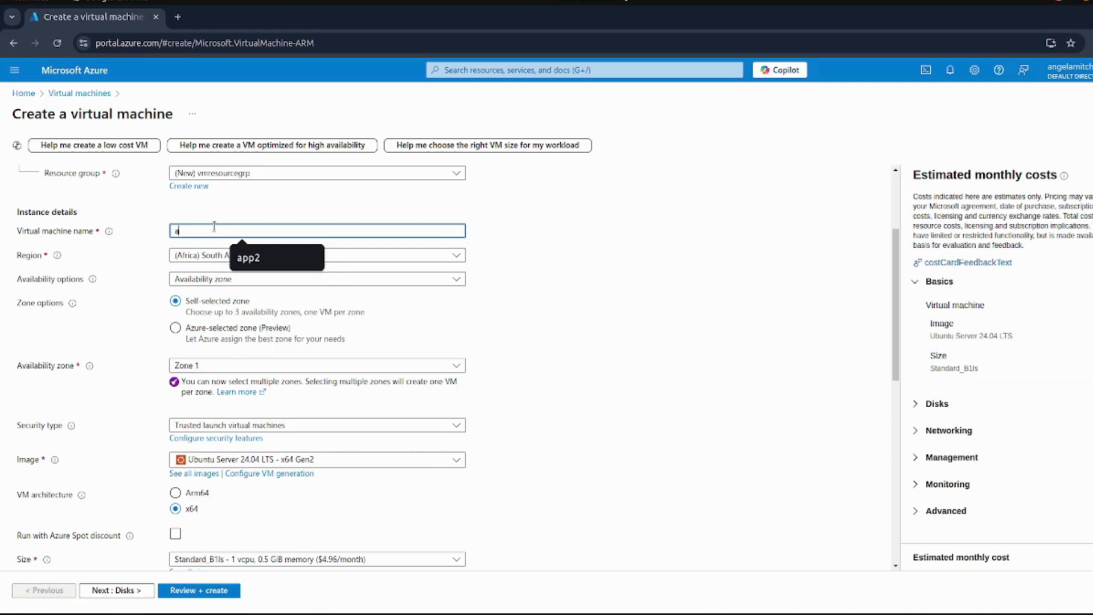
{"action": "type", "text": "ppvm"}
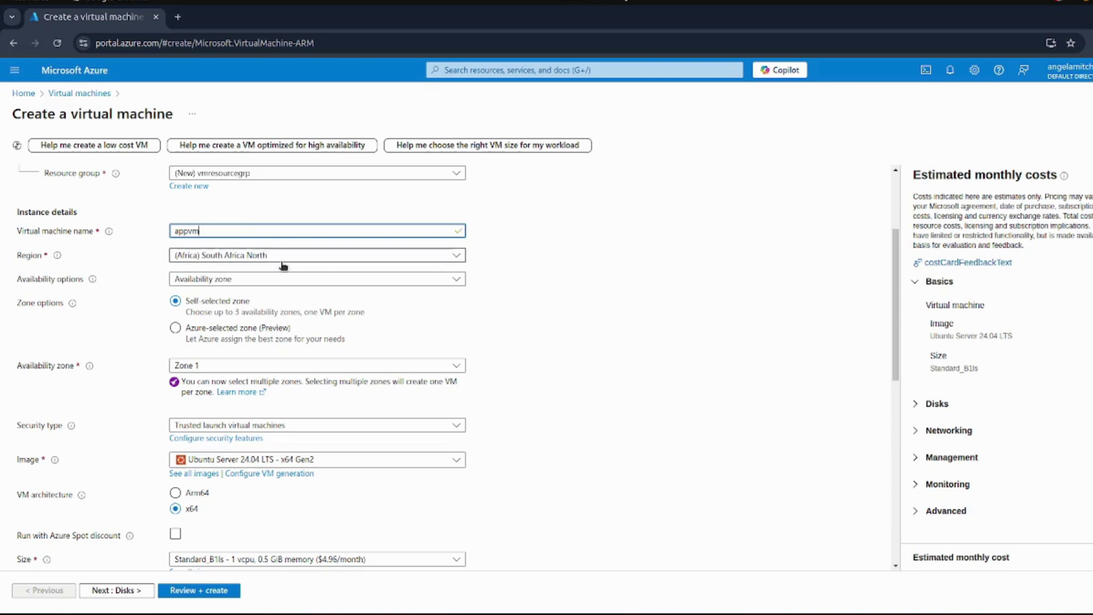
- Set the availability option to No infrastructure redundancy required and the security type to Standard
{"action": "left_click", "coordinate": [249, 279]}
{"action": "left_click", "coordinate": [240, 296]}
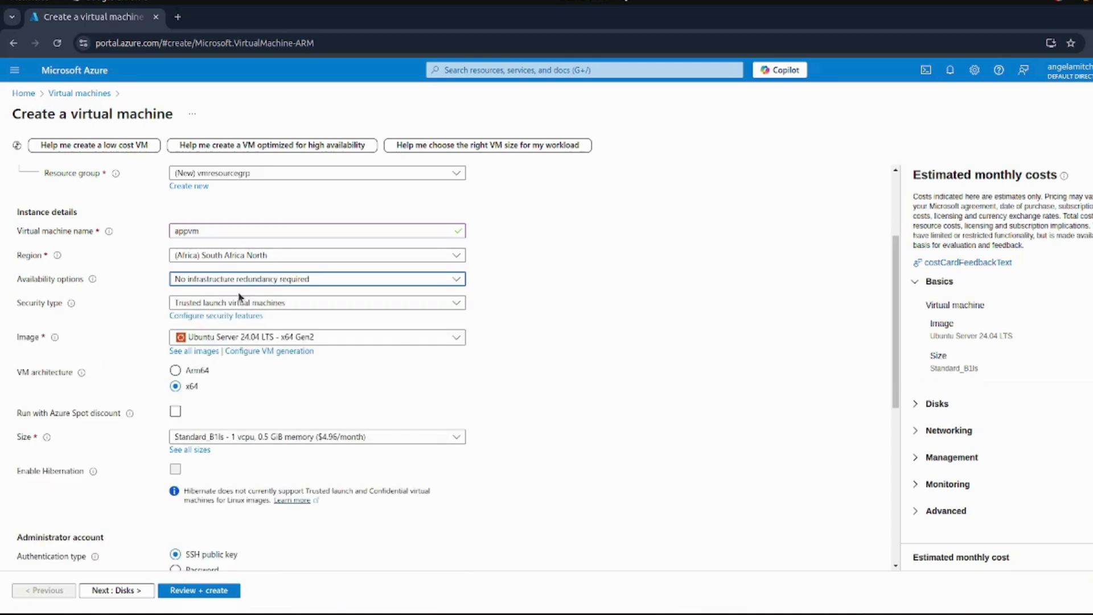
{"action": "left_click", "coordinate": [284, 304]}
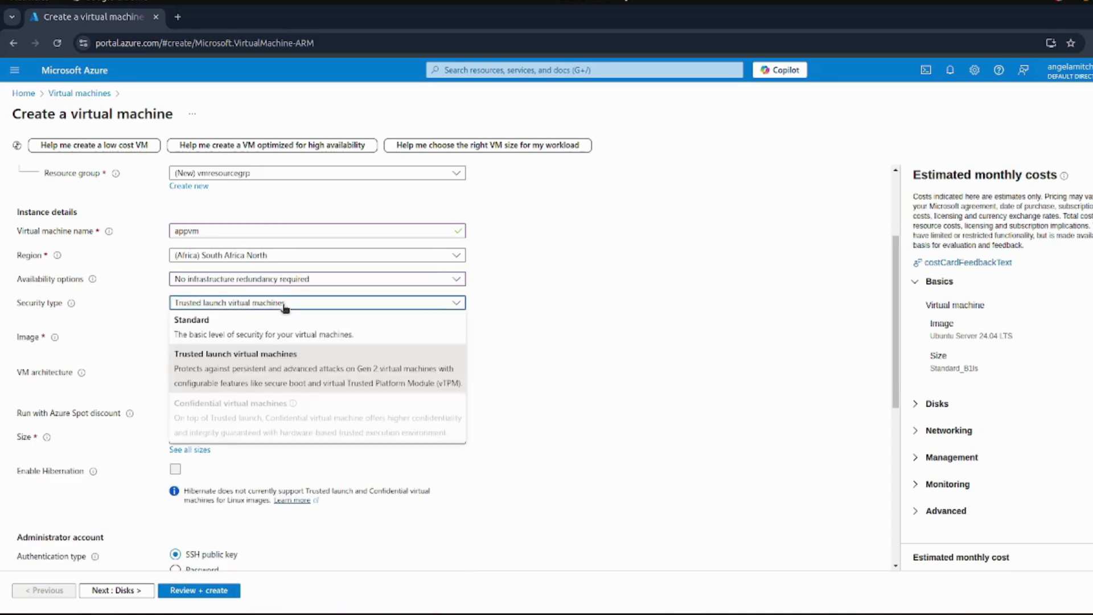
{"action": "left_click", "coordinate": [251, 326]}
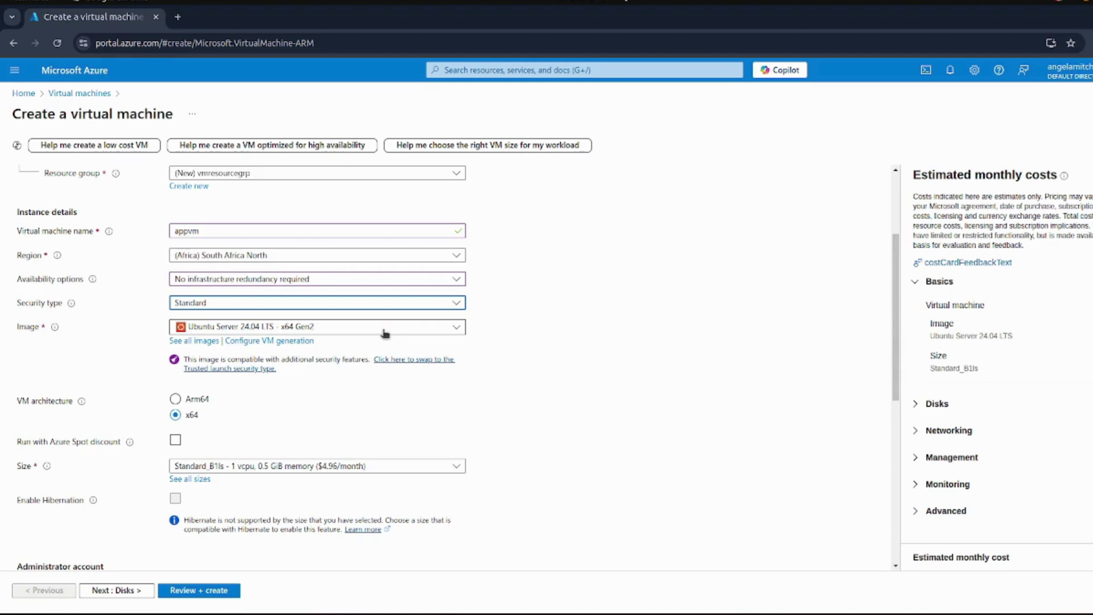
- Change the administrator account's username to myazureuser
{"action": "scroll", "coordinate": [359, 341], "scroll_direction": "down", "scroll_amount": 3}
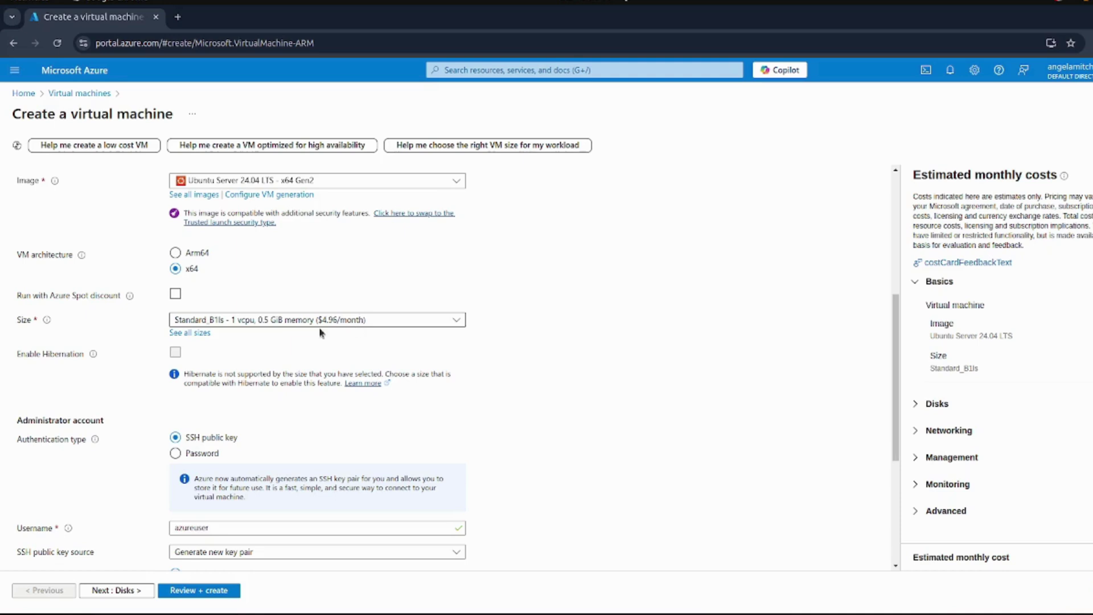
{"action": "scroll", "coordinate": [247, 366], "scroll_direction": "down", "scroll_amount": 1}
{"action": "scroll", "coordinate": [248, 367], "scroll_direction": "down", "scroll_amount": 3}
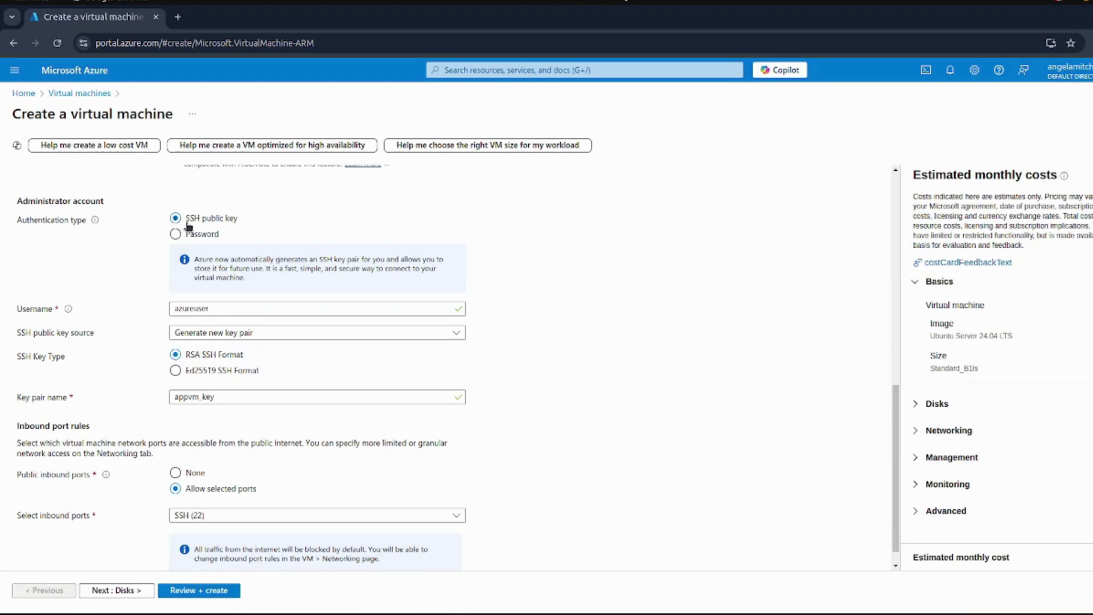
{"action": "left_click", "coordinate": [212, 312]}
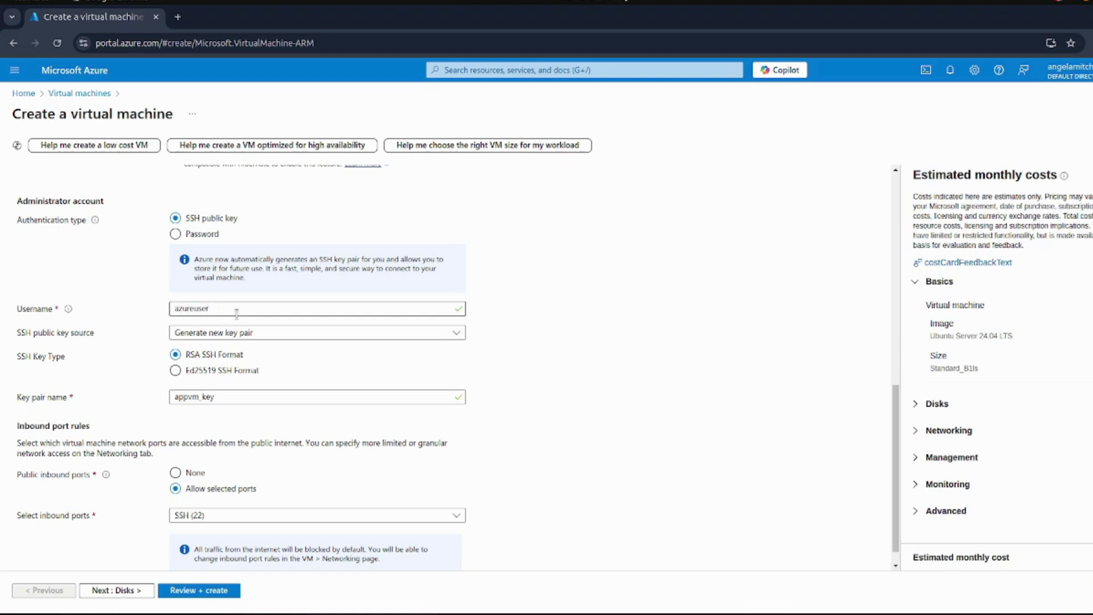
{"action": "left_click_drag", "start_coordinate": [221, 311], "coordinate": [172, 305]}
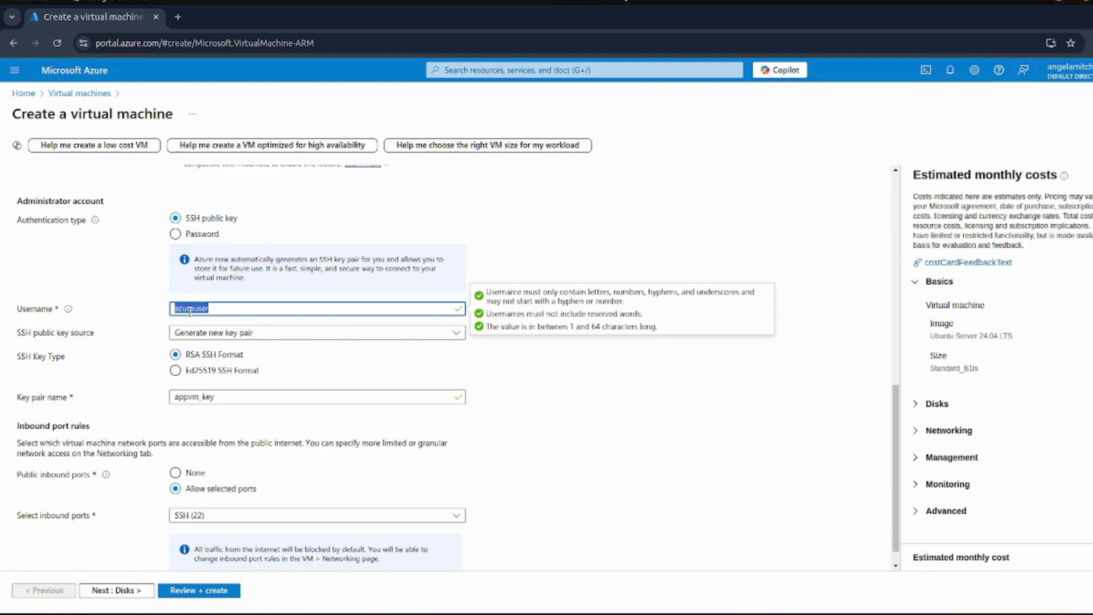
{"action": "left_click", "coordinate": [231, 311]}
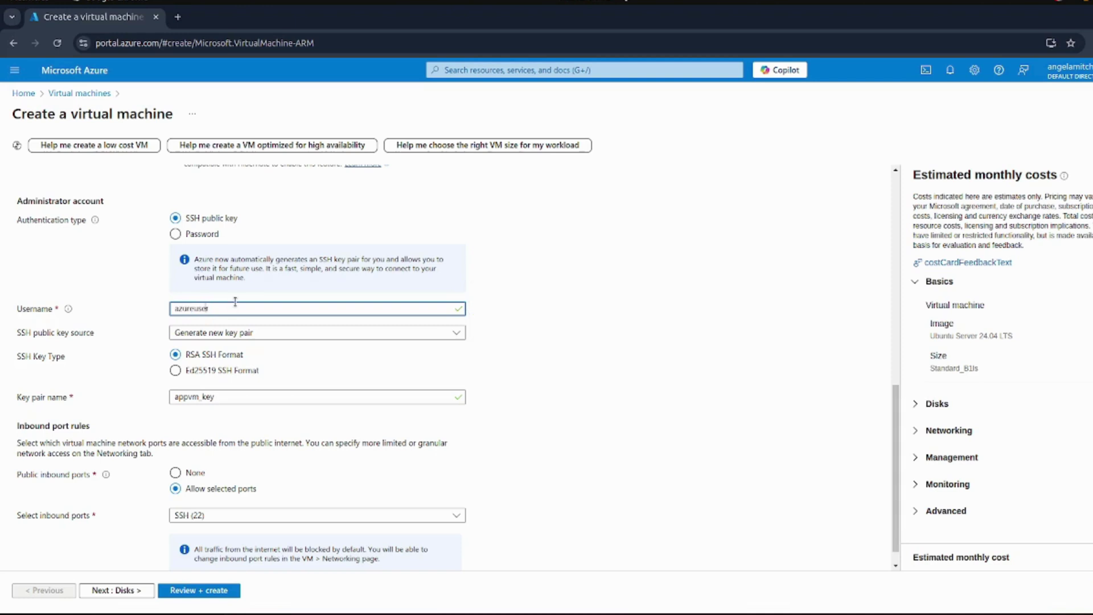
{"action": "type", "text": "my"}
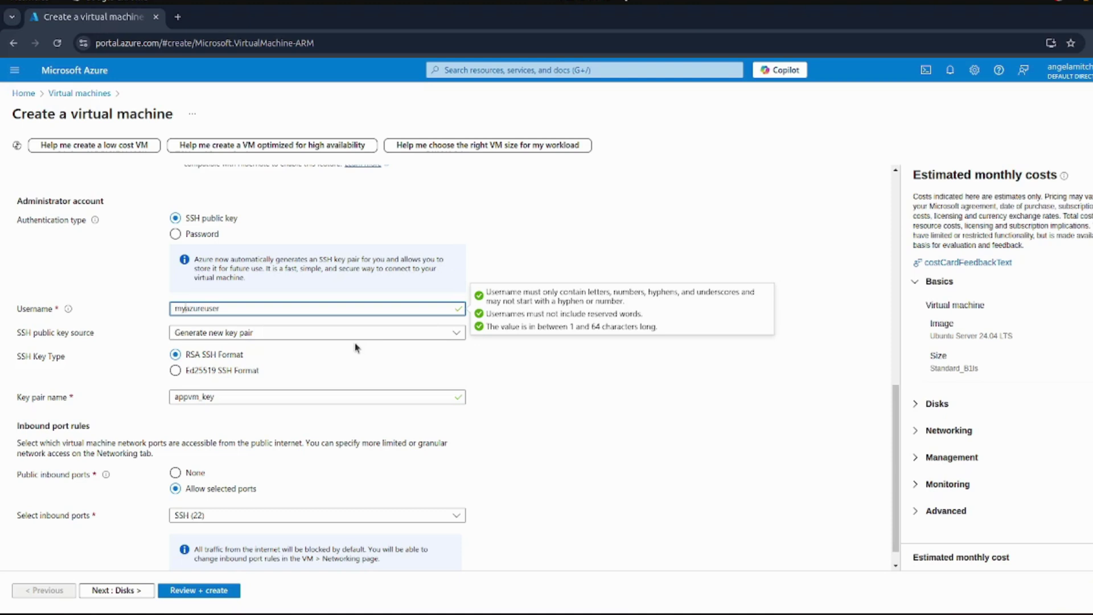
- Try using an existing public key as the SSH public key source
{"action": "left_click", "coordinate": [392, 335]}
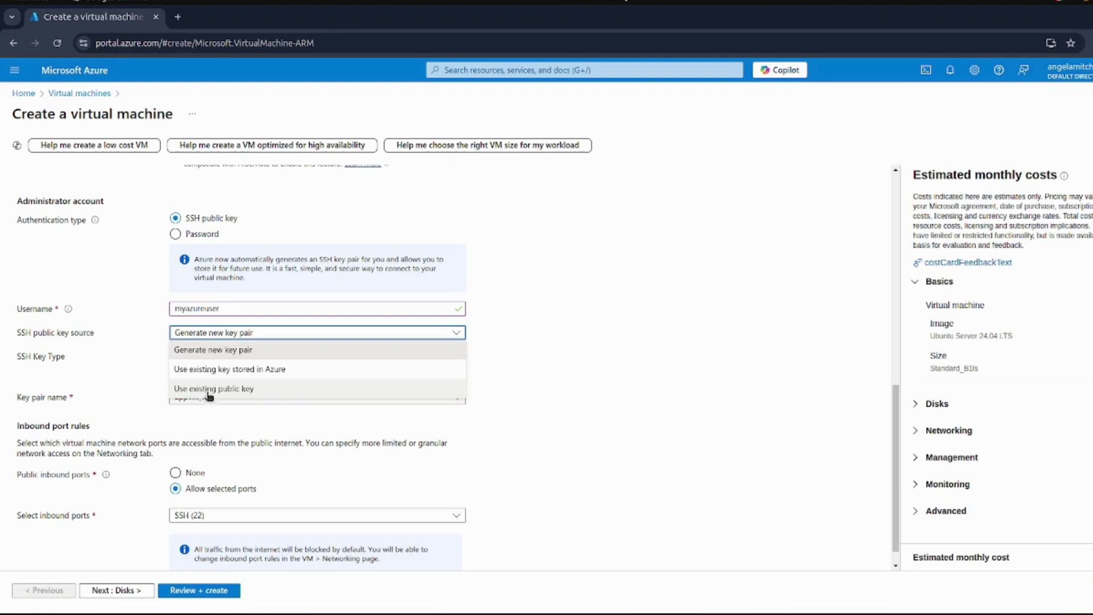
{"action": "left_click", "coordinate": [207, 393]}
{"action": "left_click", "coordinate": [188, 367]}
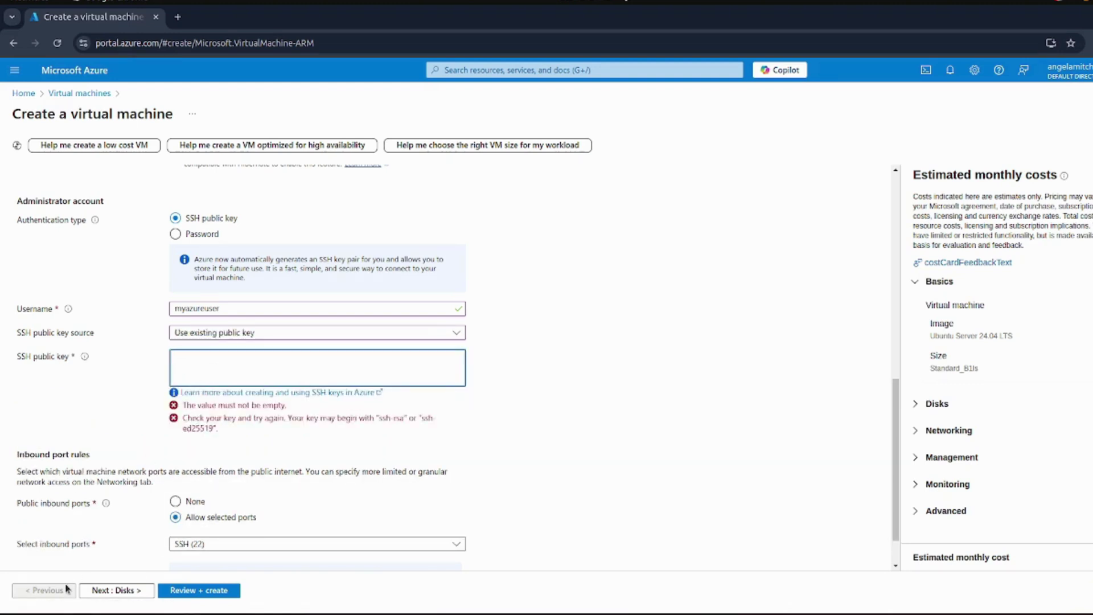
- Switch to a terminal window and change to the .ssh directory
{"action": "left_click", "coordinate": [50, 608]}
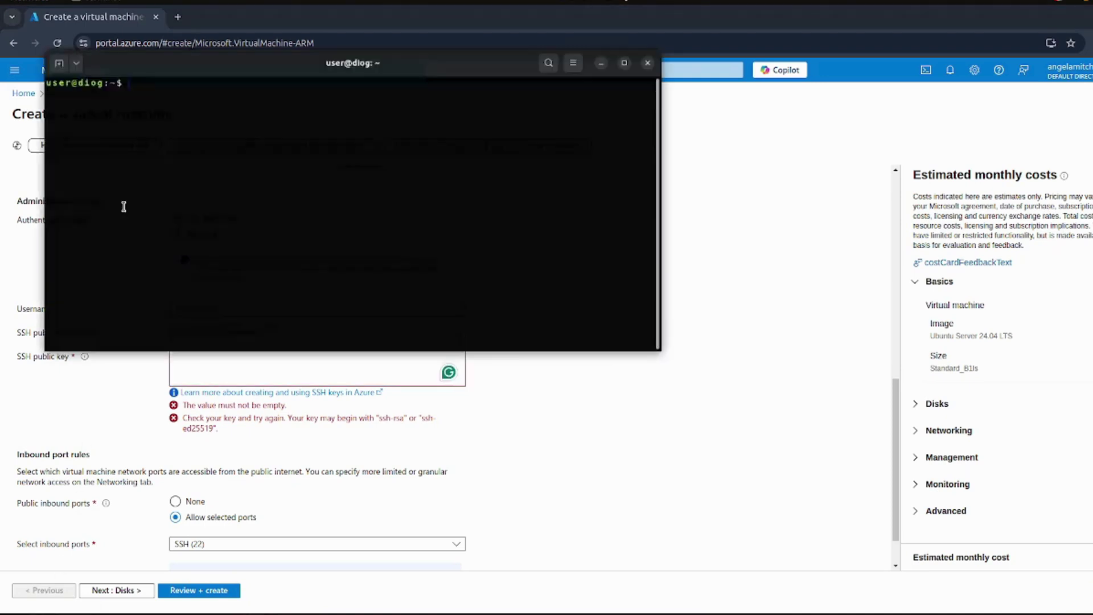
{"action": "type", "text": ".ssh"}
{"action": "key", "text": "Return"}
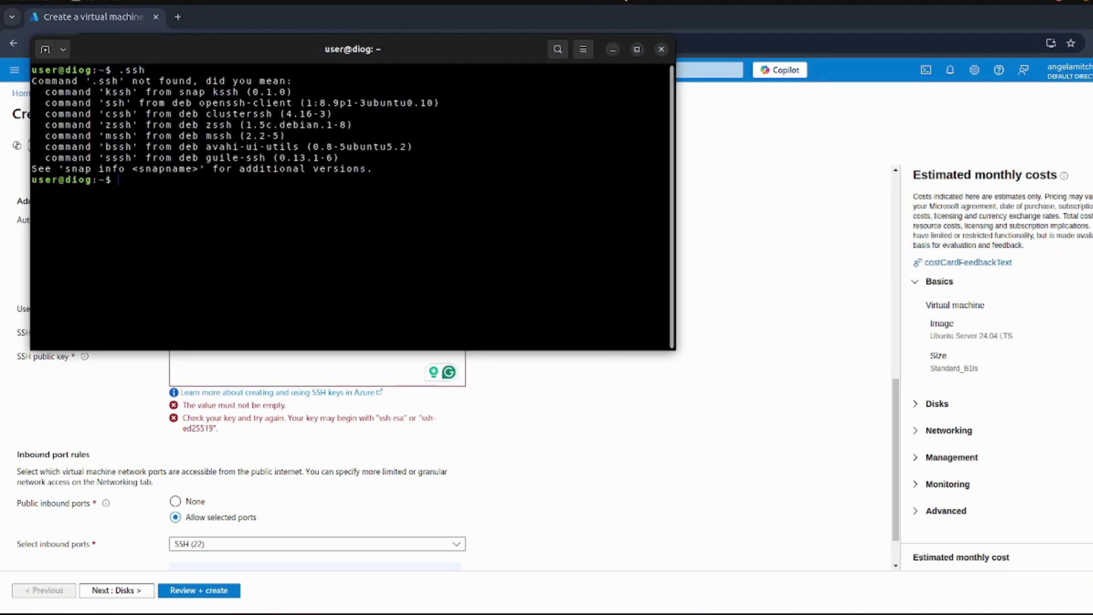
{"action": "key", "text": "Up"}
{"action": "key", "text": "Home"}
{"action": "type", "text": "cd"}
{"action": "key", "text": "Return"}
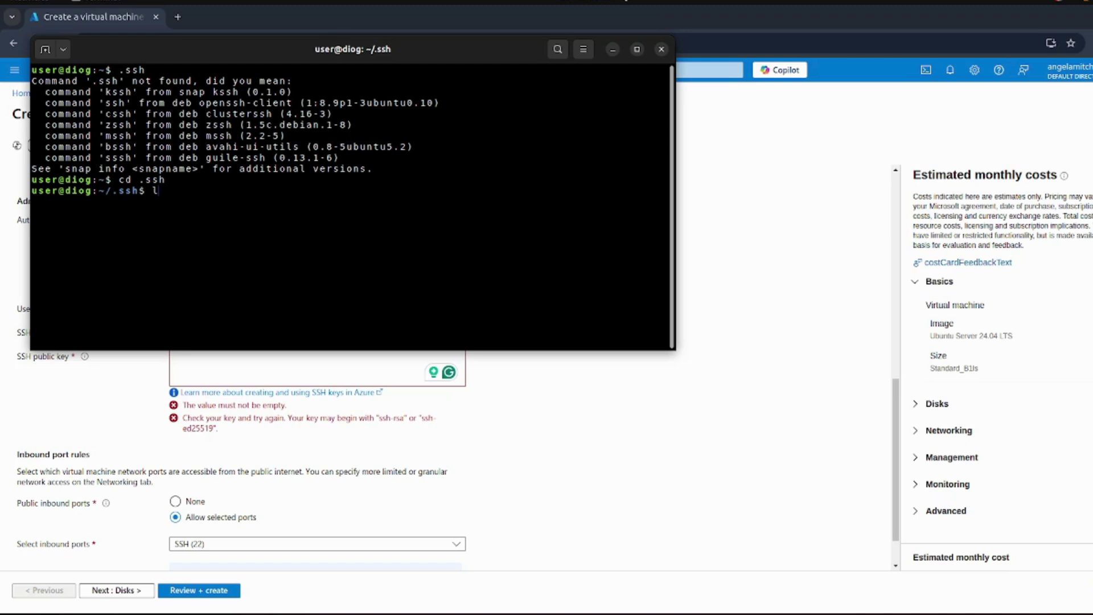
- List the files in the .ssh directory, highlight id_rsa.pem, and minimize the terminal
{"action": "type", "text": "s"}
{"action": "key", "text": "Return"}
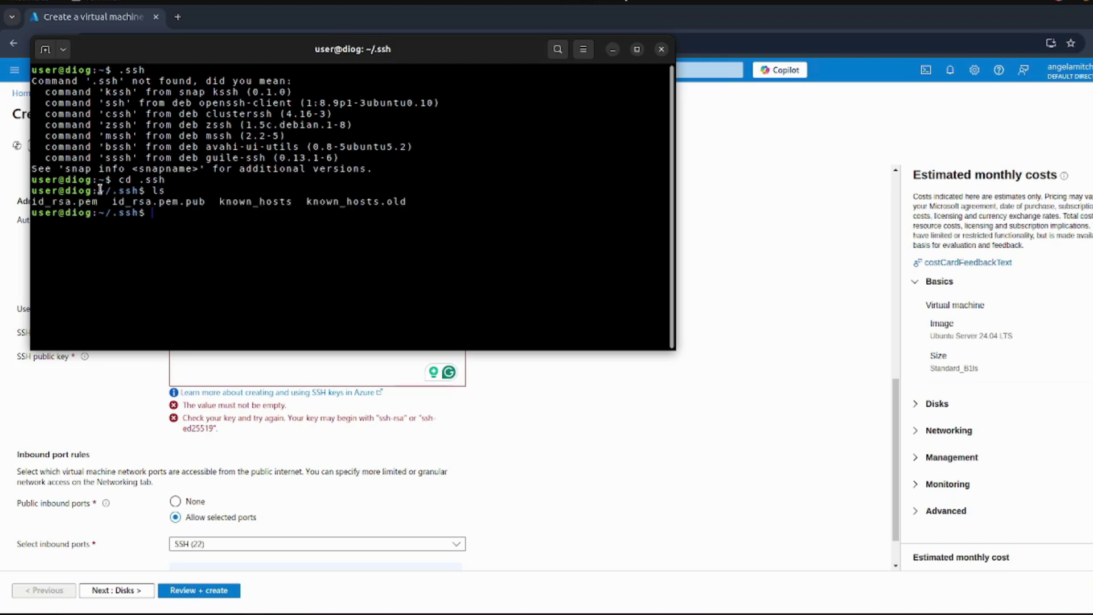
{"action": "left_click_drag", "start_coordinate": [98, 201], "coordinate": [37, 202]}
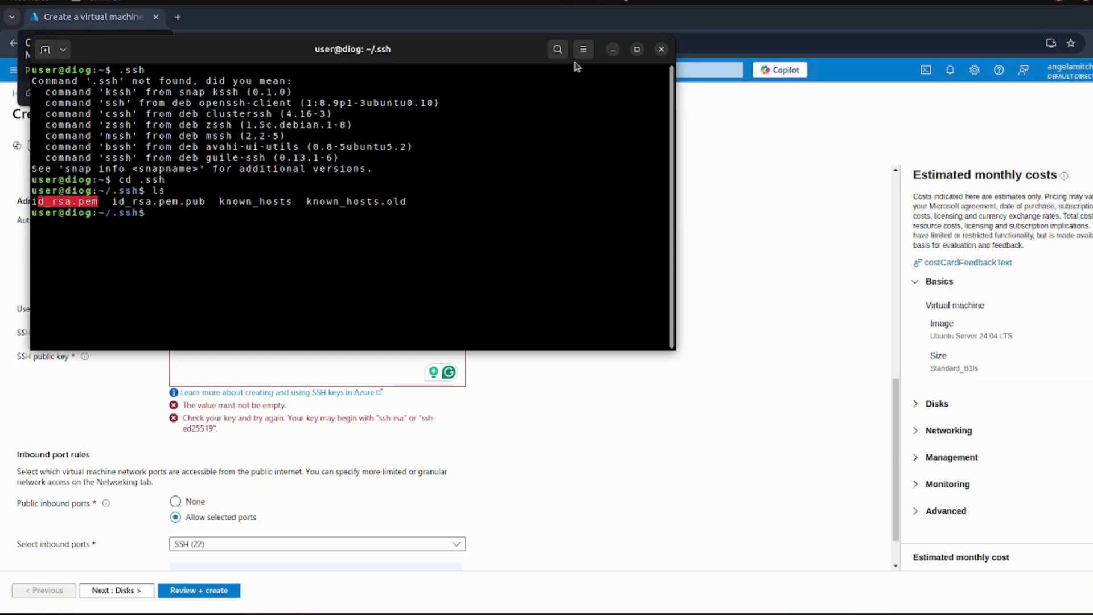
{"action": "left_click", "coordinate": [614, 50]}
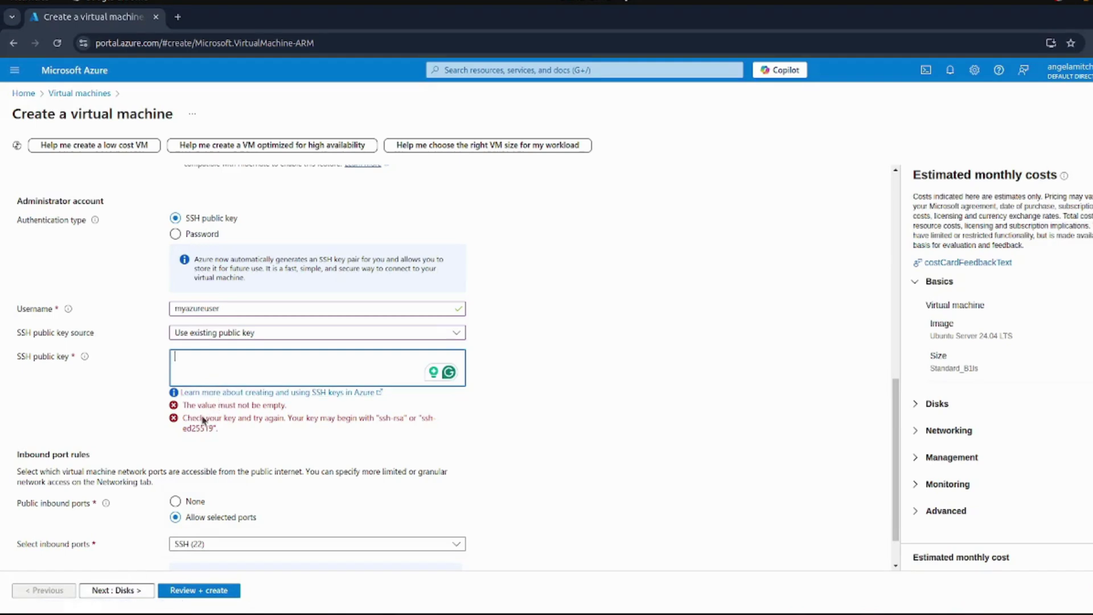
- Set the SSH public key source to Generate new key pair and name the key pair vmkeypair
{"action": "left_click", "coordinate": [336, 333]}
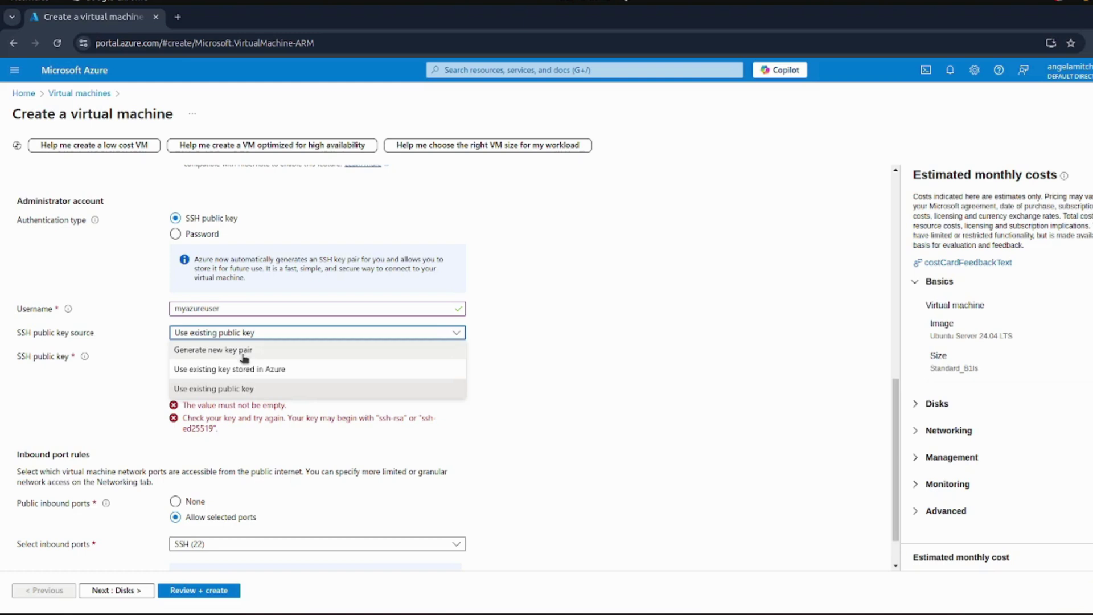
{"action": "left_click", "coordinate": [244, 353]}
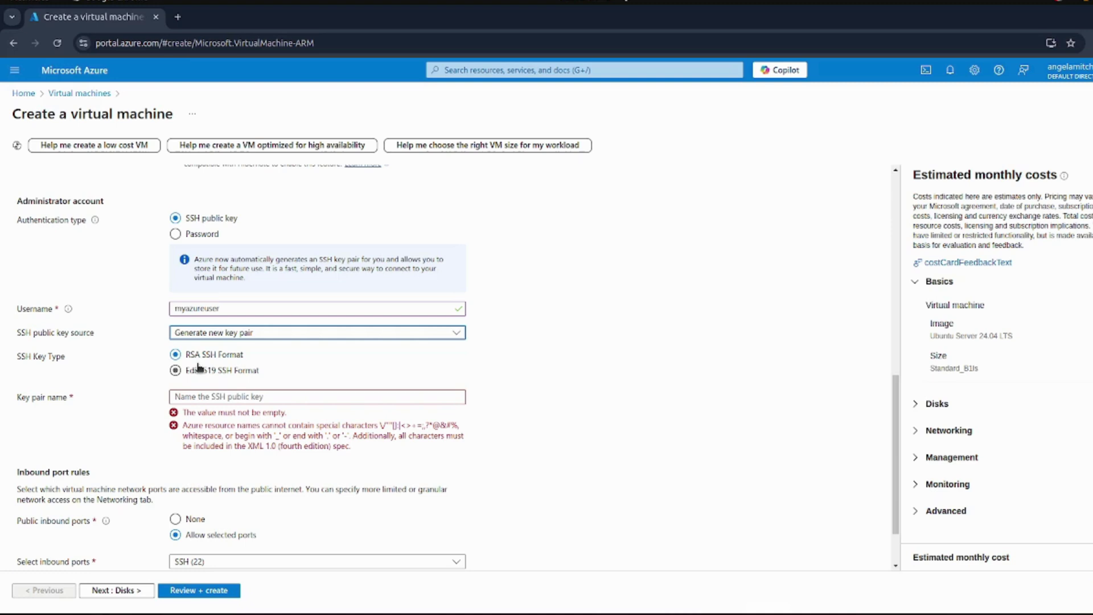
{"action": "left_click", "coordinate": [174, 397]}
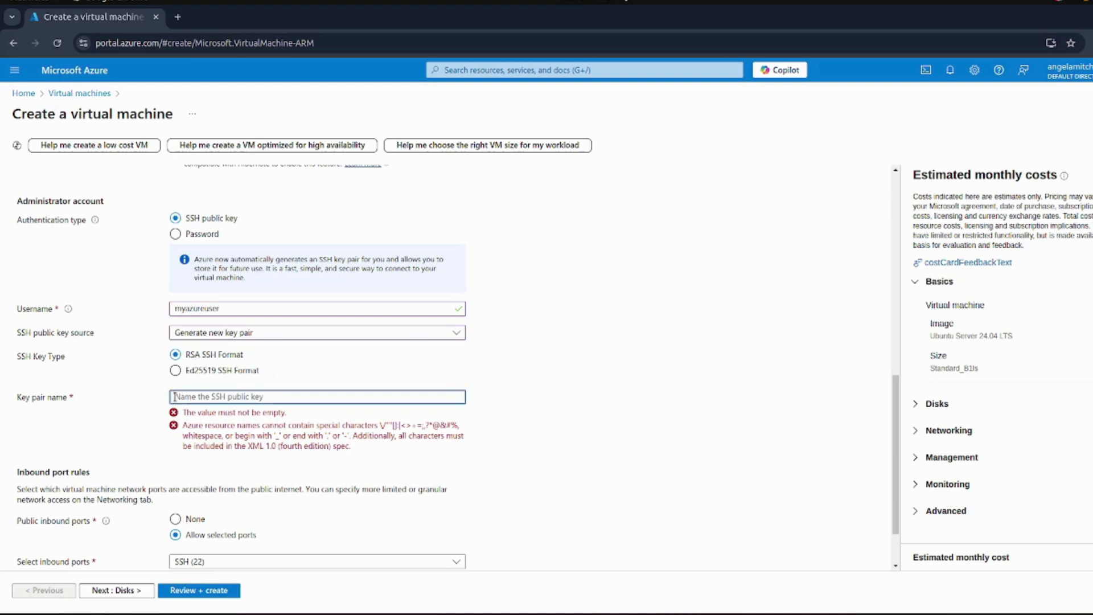
{"action": "type", "text": "vmkeypair"}
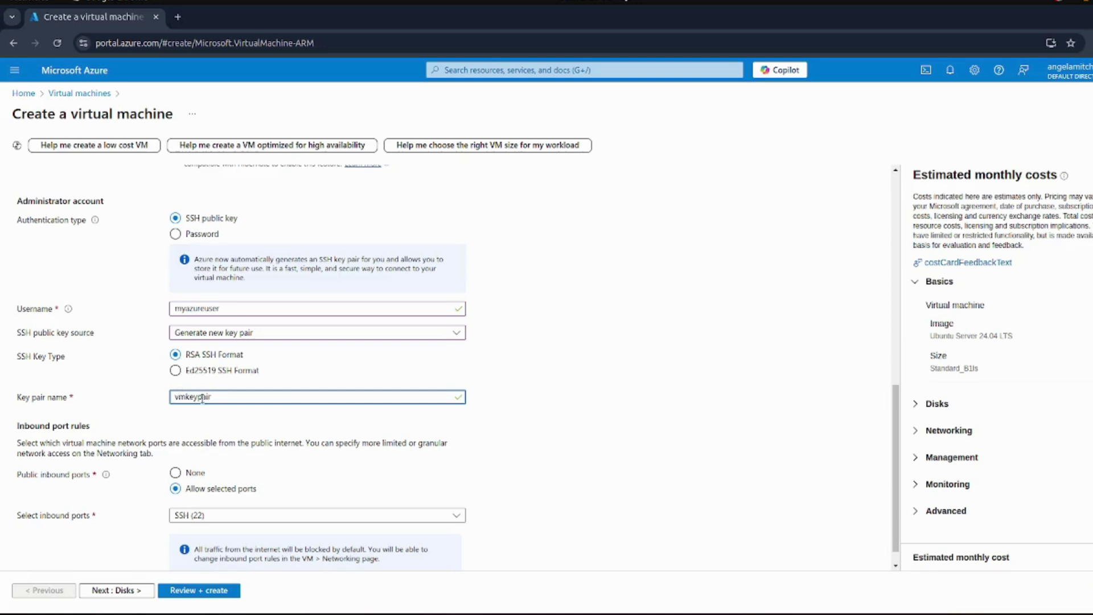
- Try adding HTTPS (443) and HTTP (80) to the inbound ports alongside SSH (22)
{"action": "scroll", "coordinate": [310, 383], "scroll_direction": "down", "scroll_amount": 1}
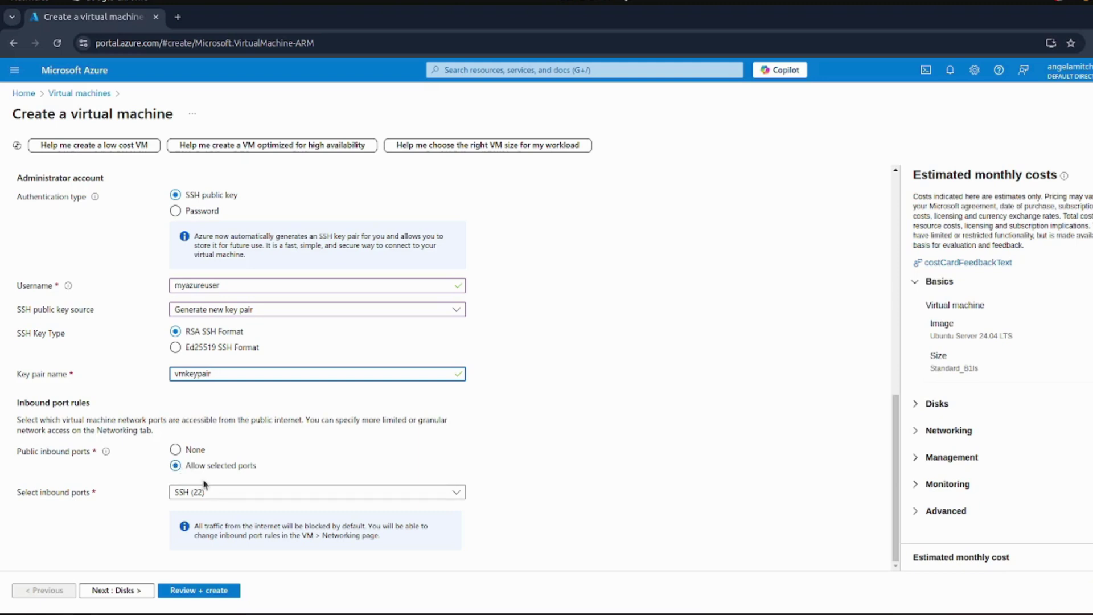
{"action": "left_click", "coordinate": [264, 496]}
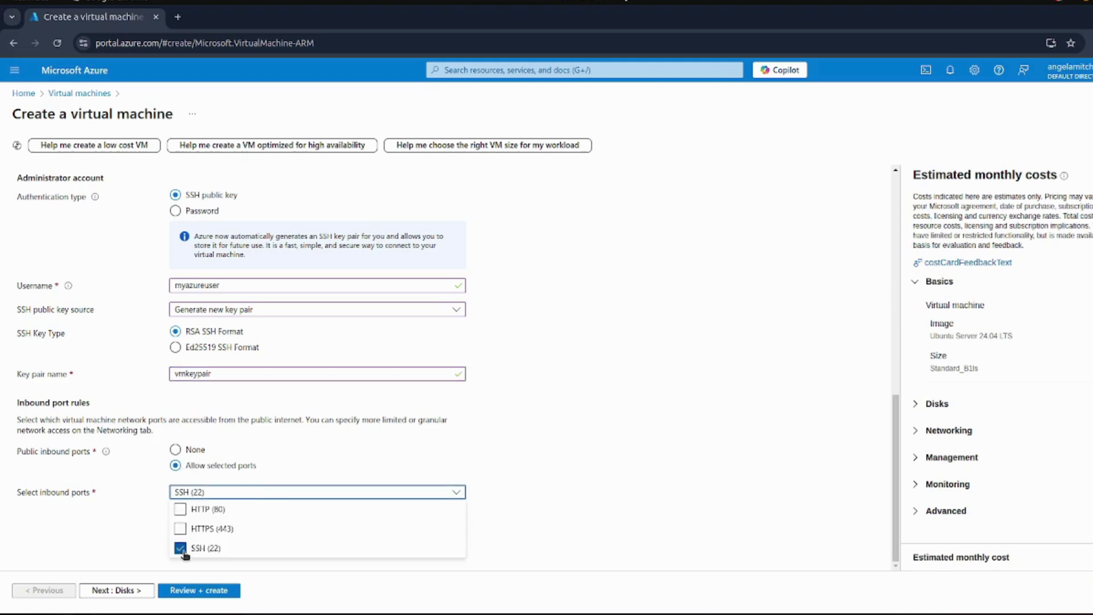
{"action": "left_click", "coordinate": [180, 529]}
{"action": "left_click", "coordinate": [180, 509]}
{"action": "left_click", "coordinate": [180, 509]}
{"action": "left_click", "coordinate": [180, 529]}
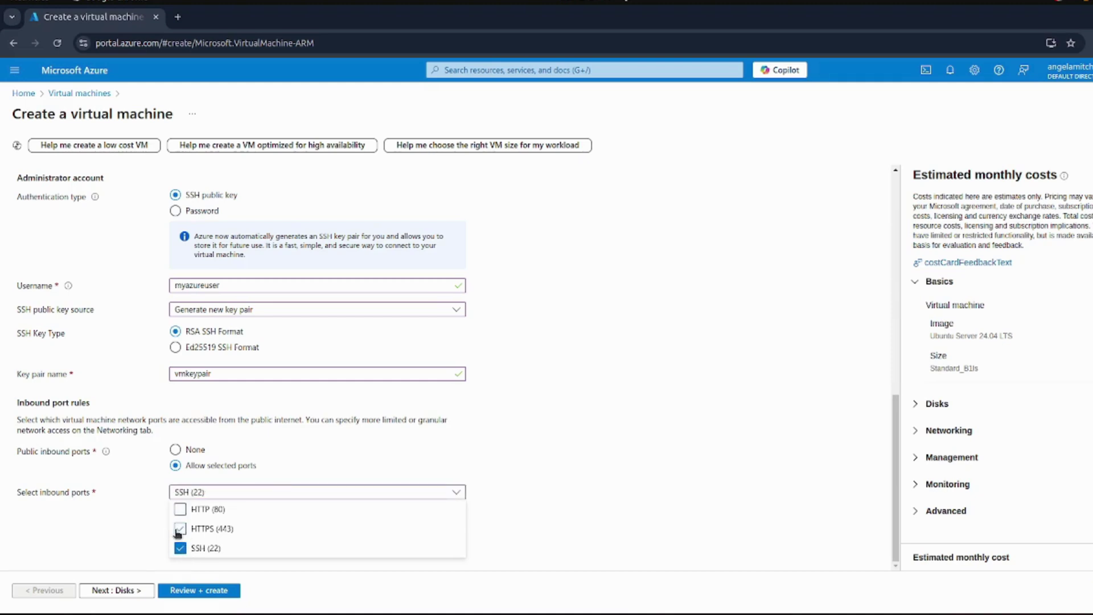
{"action": "left_click", "coordinate": [697, 413]}
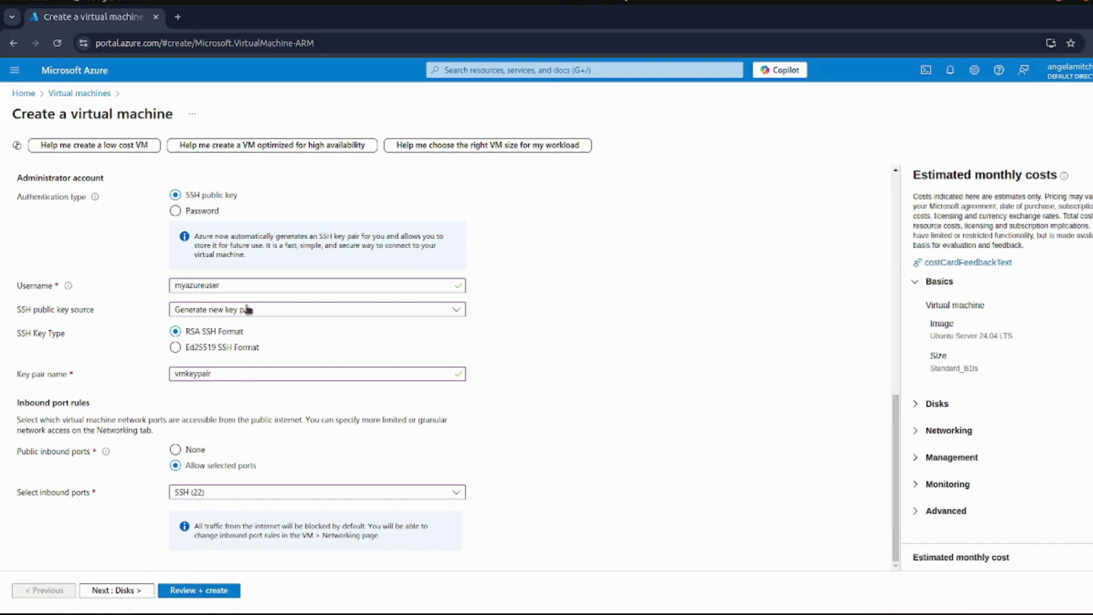
- Review and create the virtual machine, downloading the private key of the new key pair and creating the resource
{"action": "left_click", "coordinate": [182, 591]}
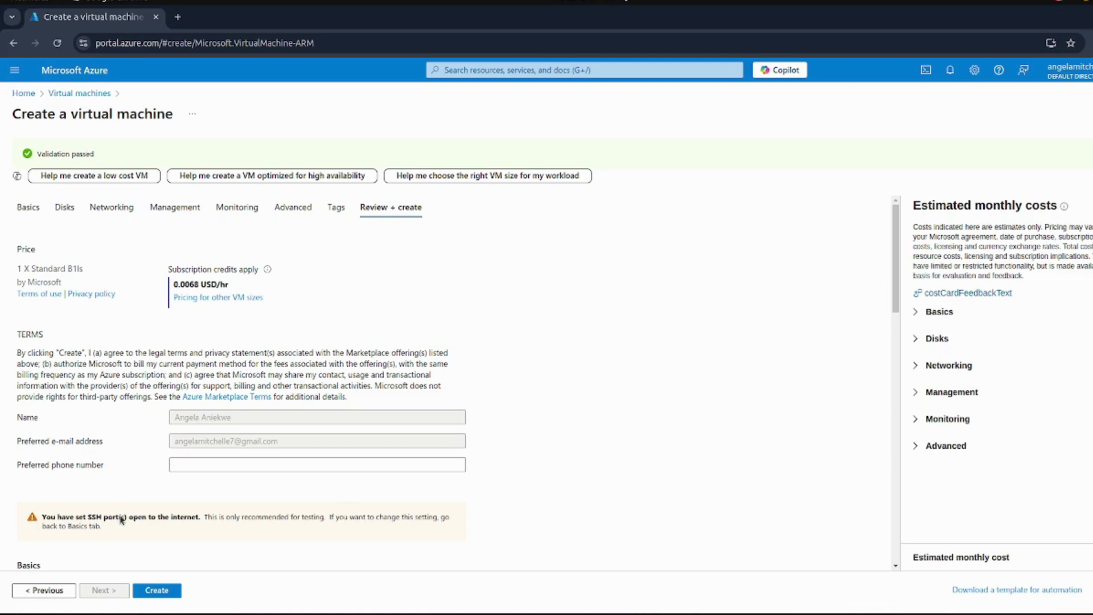
{"action": "left_click", "coordinate": [165, 590]}
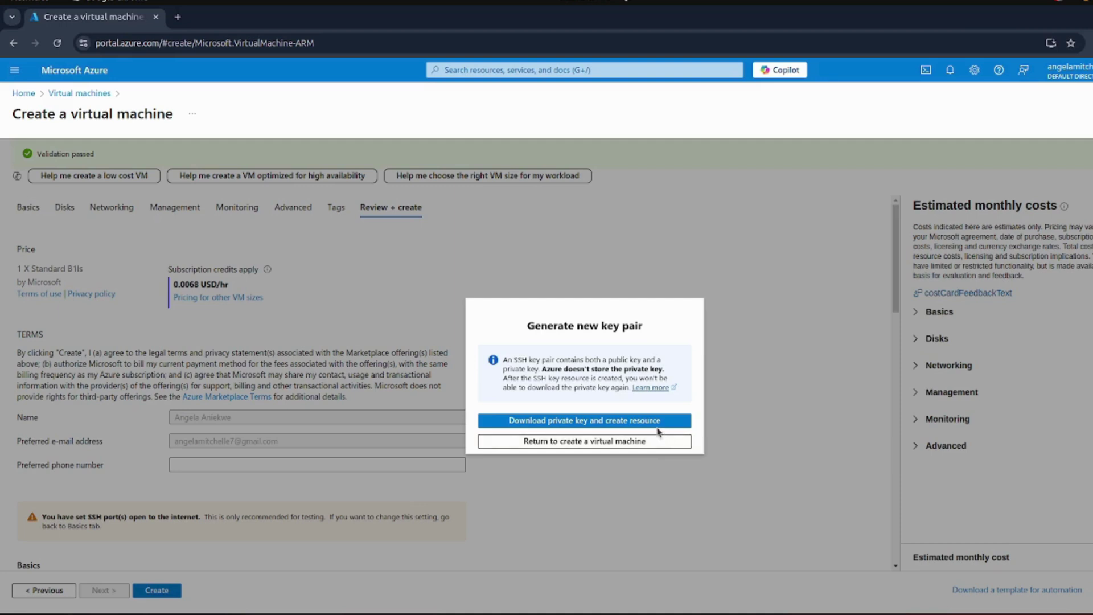
{"action": "left_click", "coordinate": [621, 426]}
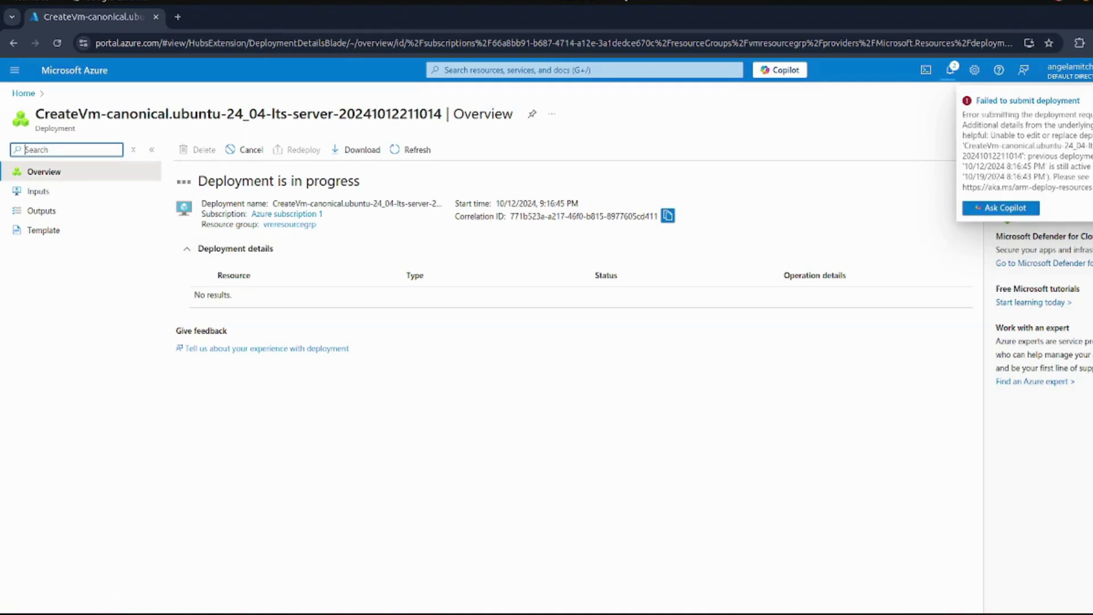
{"action": "left_click", "coordinate": [1023, 209]}
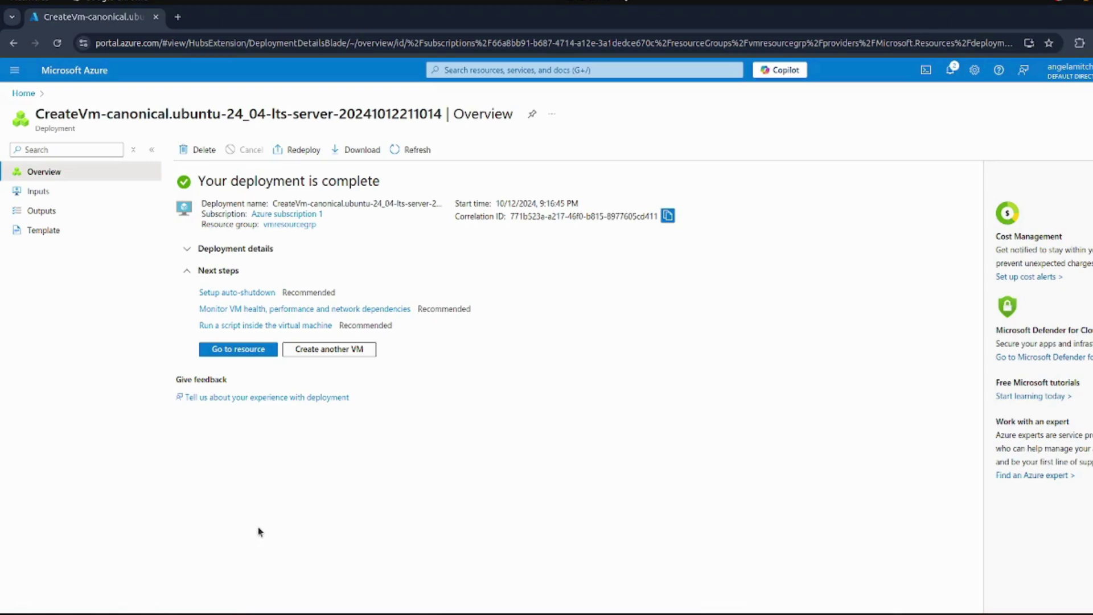
- Go to the deployed appvm resource and open its Native SSH connection instructions
{"action": "left_click", "coordinate": [232, 350]}
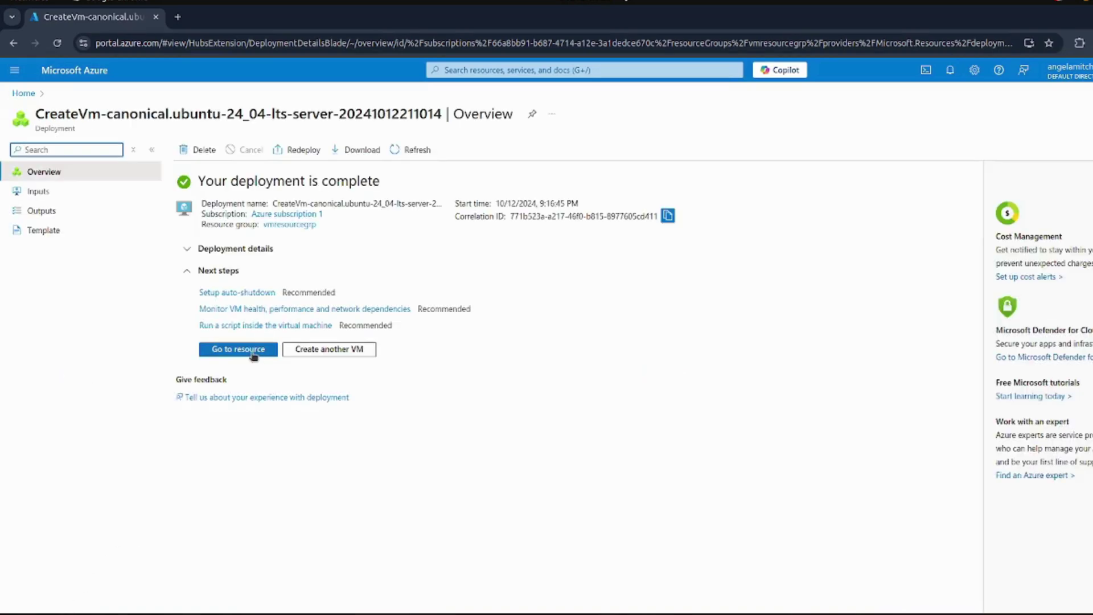
{"action": "left_click", "coordinate": [253, 356]}
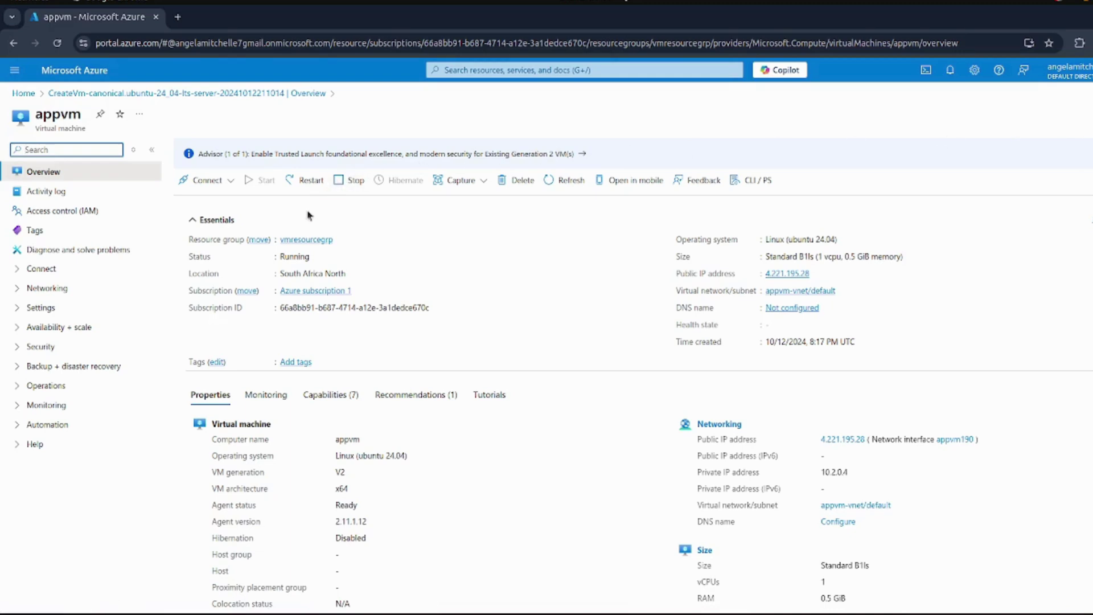
{"action": "left_click", "coordinate": [203, 185]}
{"action": "left_click", "coordinate": [199, 202]}
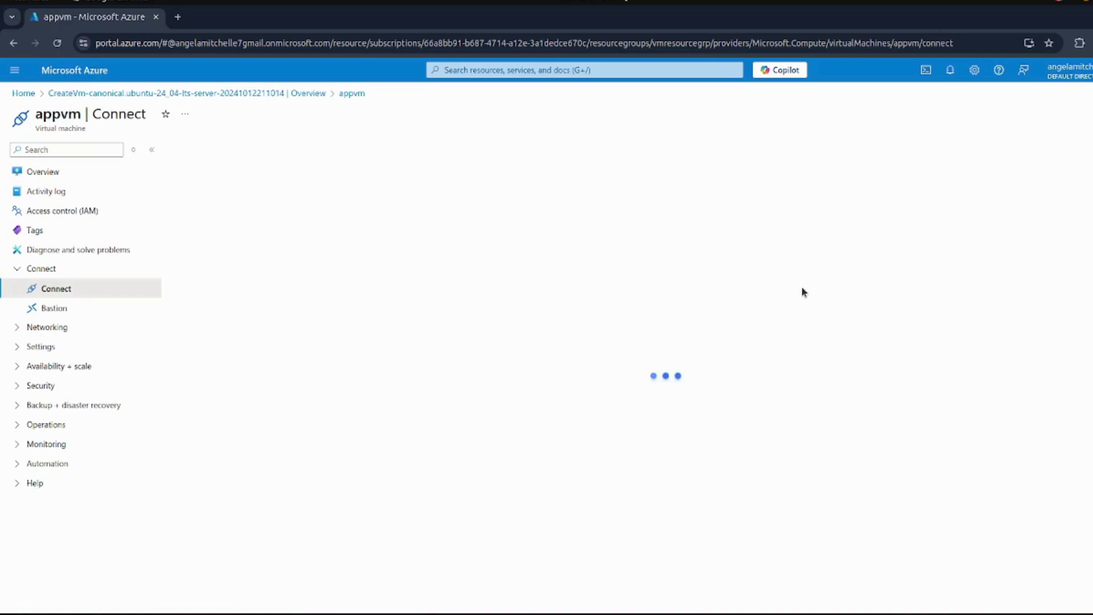
{"action": "left_click", "coordinate": [446, 445]}
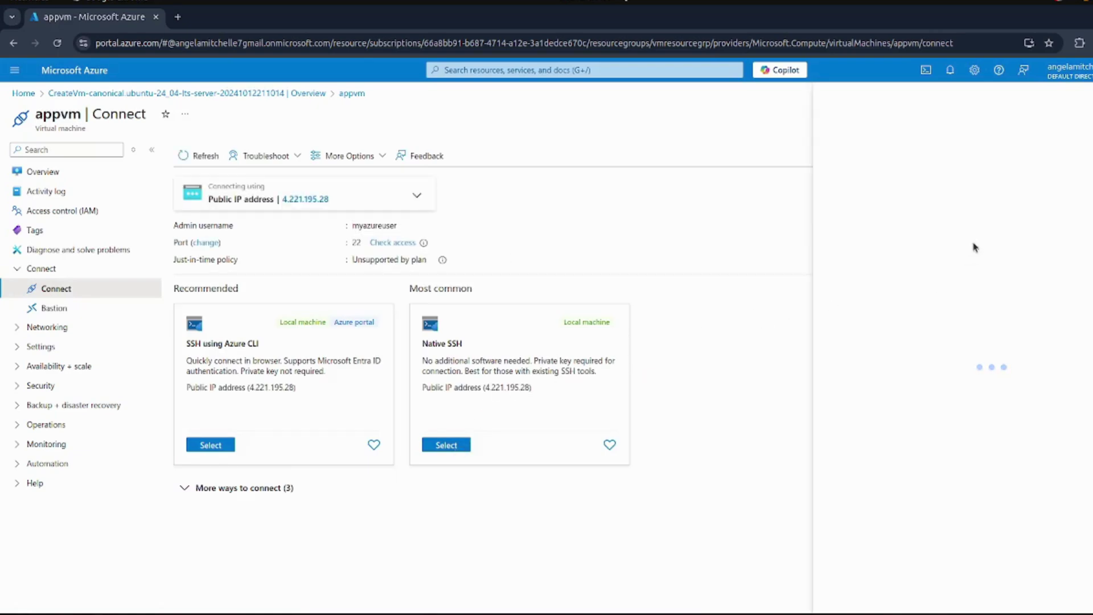
- Show the Downloads folder in the file manager, and switch to the terminal to change to the Downloads directory
{"action": "left_click", "coordinate": [17, 603]}
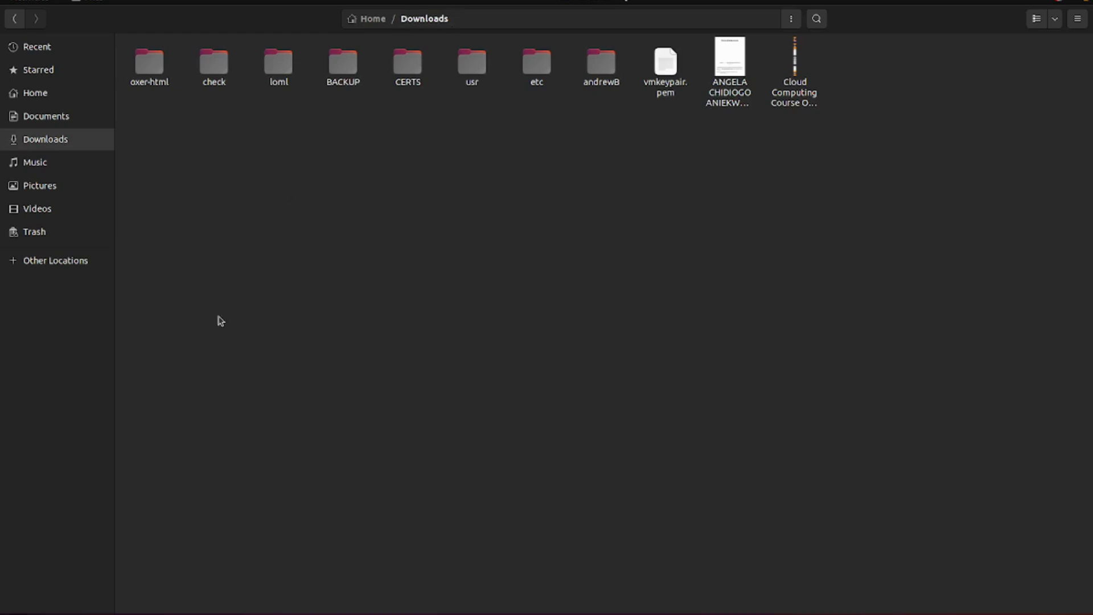
{"action": "left_click", "coordinate": [14, 604]}
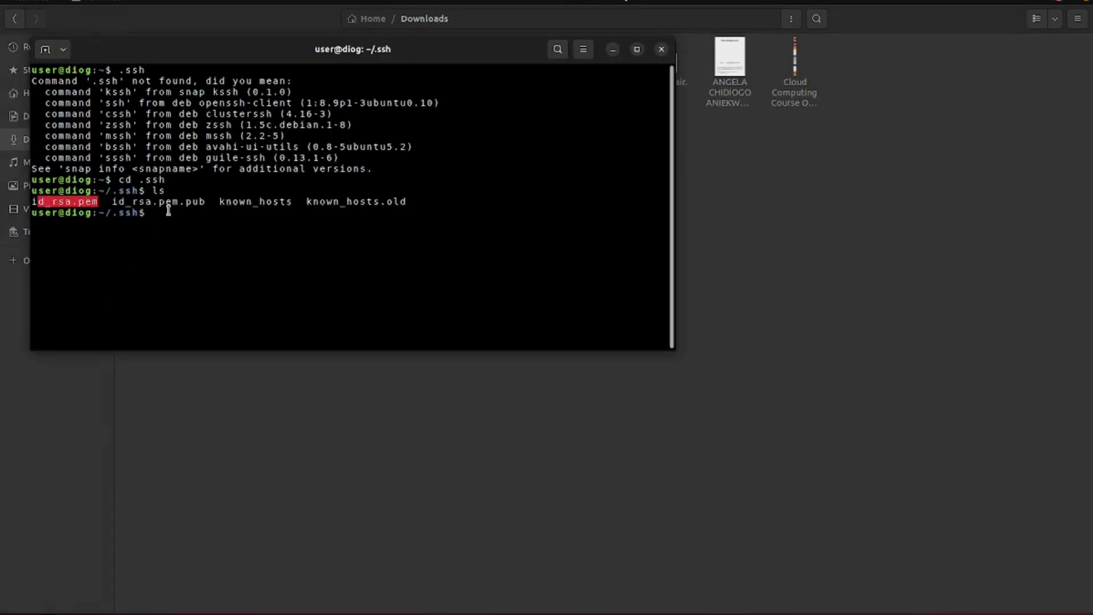
{"action": "type", "text": "cd"}
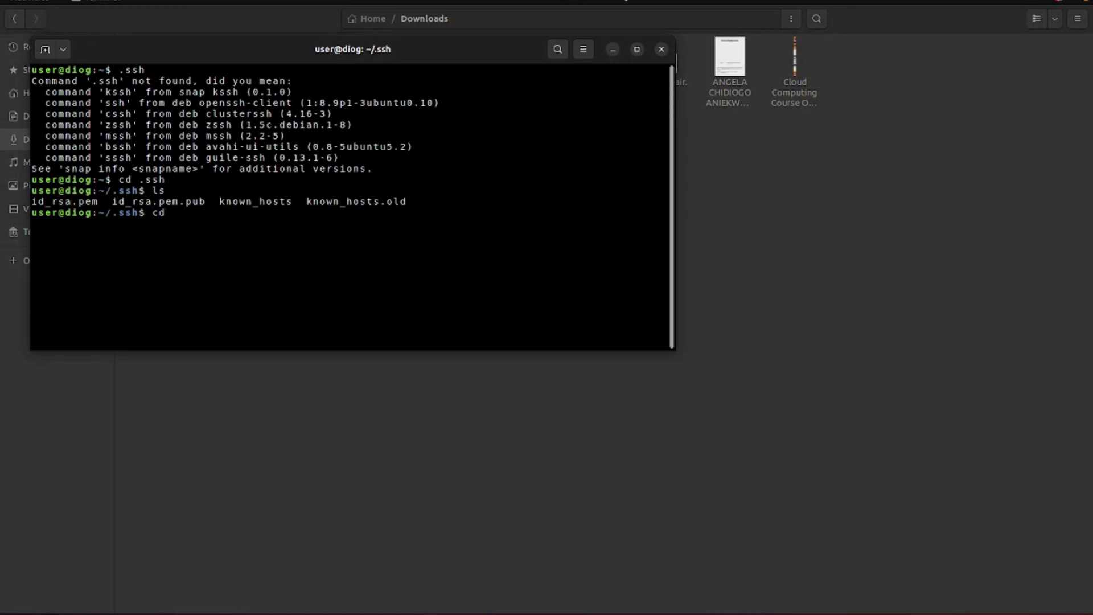
{"action": "key", "text": "Return"}
{"action": "type", "text": "cd Dow"}
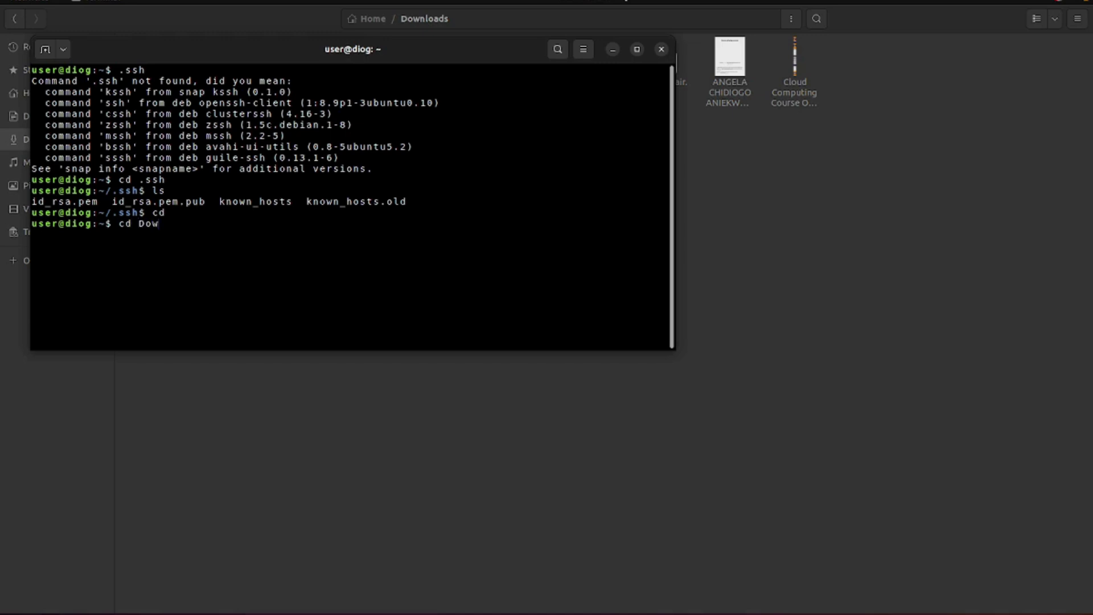
{"action": "type", "text": "nloads"}
{"action": "key", "text": "Return"}
- List the files in the Downloads directory and highlight vmkeypair.pem
{"action": "type", "text": "ls"}
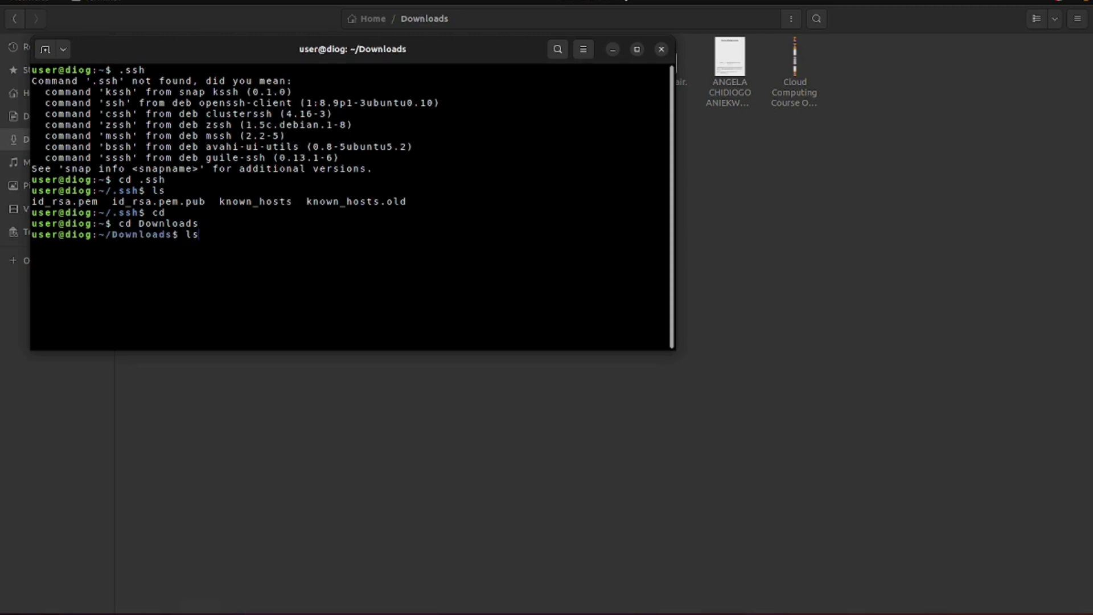
{"action": "key", "text": "Return"}
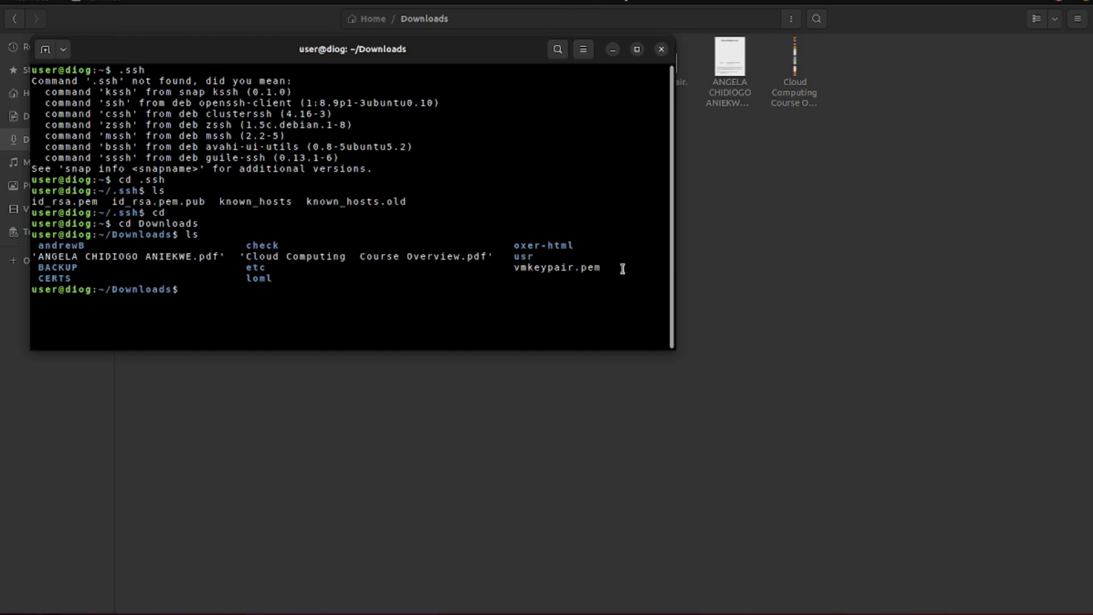
{"action": "left_click_drag", "start_coordinate": [622, 268], "coordinate": [518, 267]}
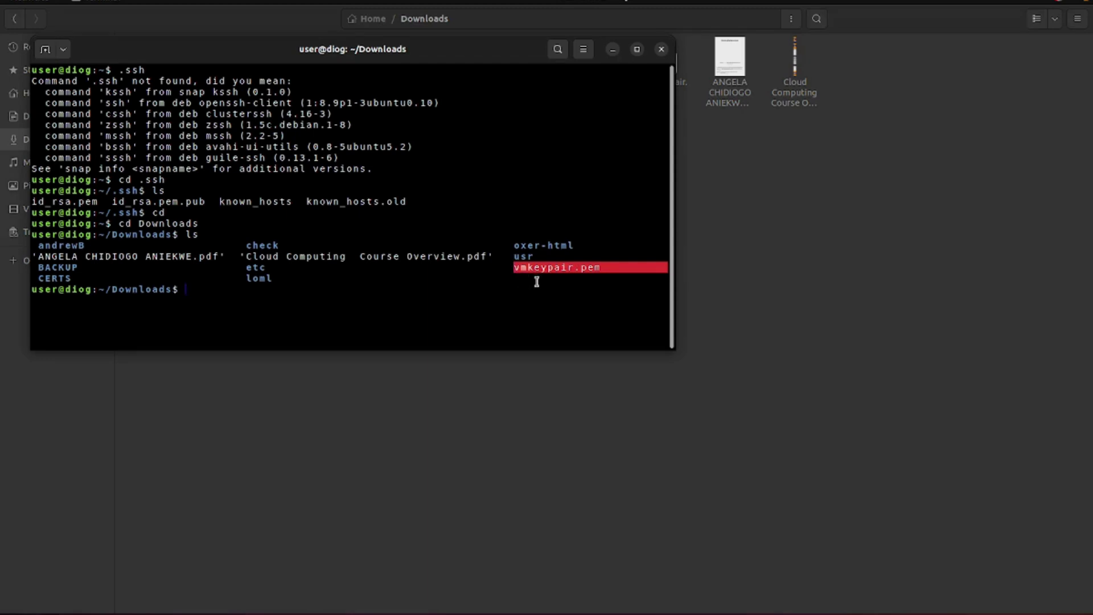
{"action": "left_click", "coordinate": [204, 289]}
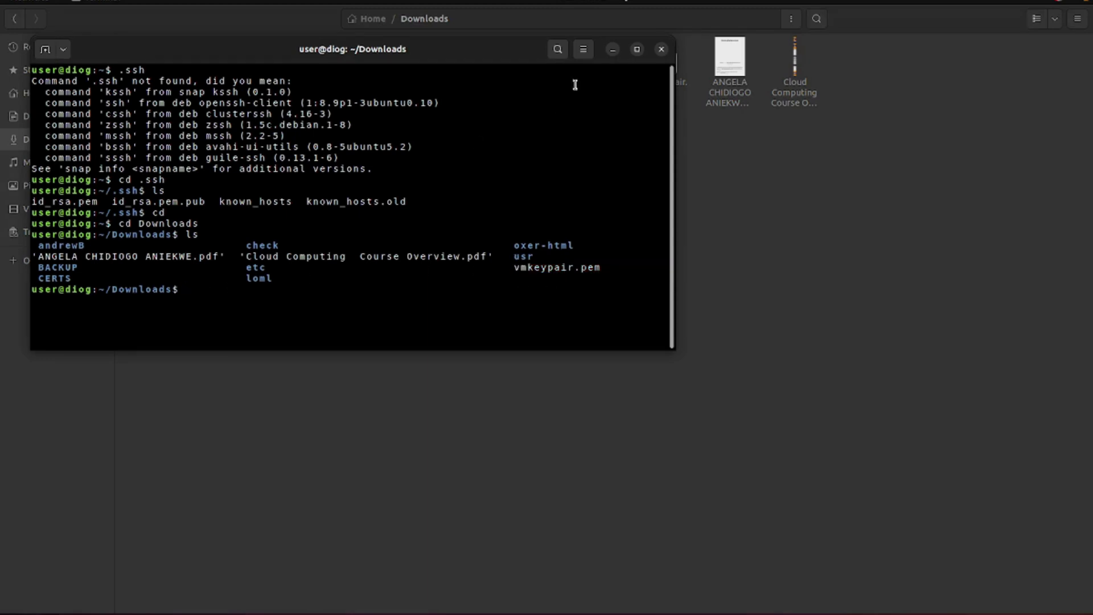
- Switch to Chrome, copy chmod 400 from the Native SSH instructions, and return to the terminal
{"action": "left_click", "coordinate": [20, 604]}
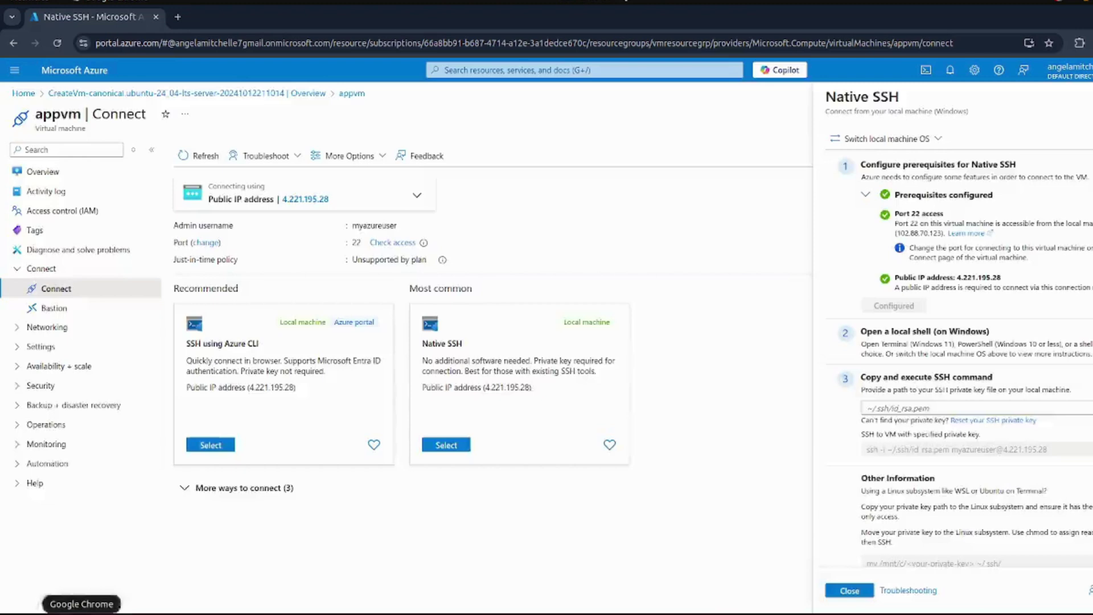
{"action": "scroll", "coordinate": [1080, 334], "scroll_direction": "down", "scroll_amount": 1}
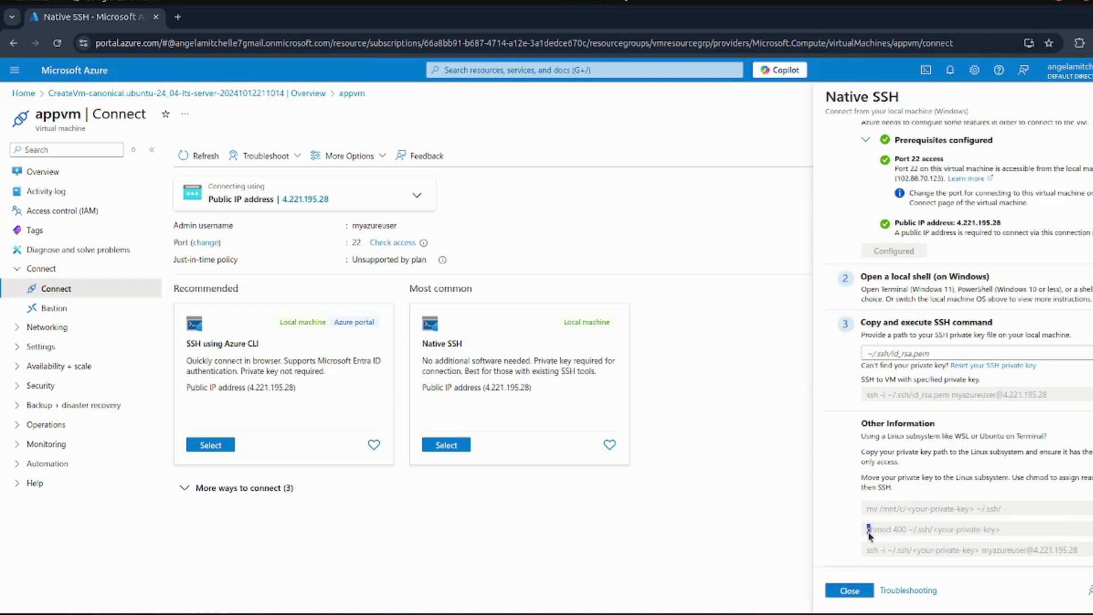
{"action": "mouse_move", "coordinate": [869, 535]}
{"action": "left_mouse_down"}
{"action": "mouse_move", "coordinate": [913, 532]}
{"action": "mouse_move", "coordinate": [868, 532]}
{"action": "left_mouse_up"}
{"action": "right_click", "coordinate": [891, 532]}
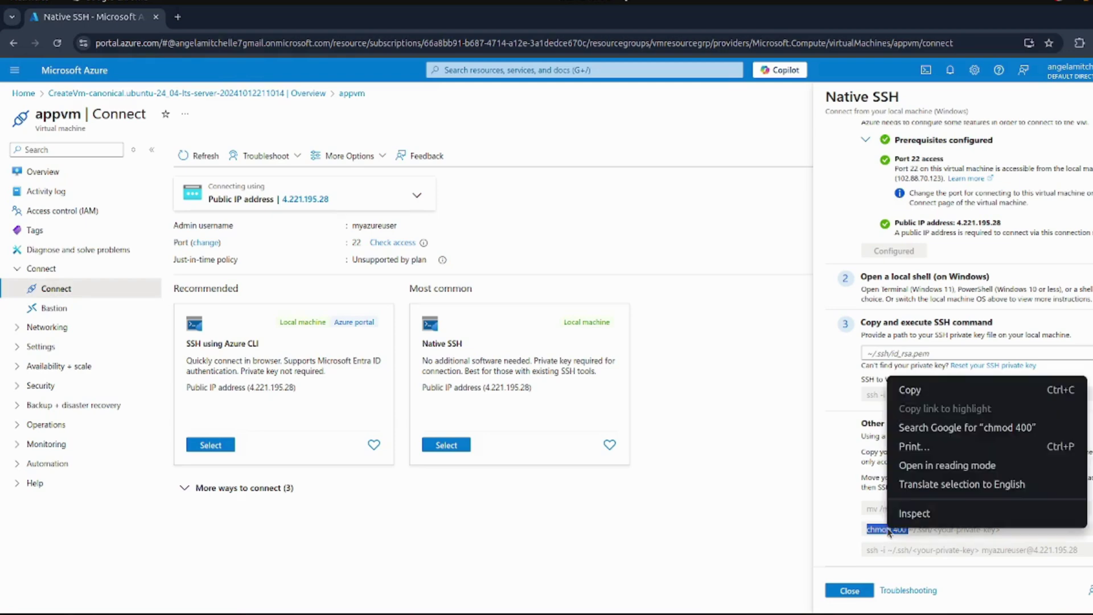
{"action": "left_click", "coordinate": [916, 393]}
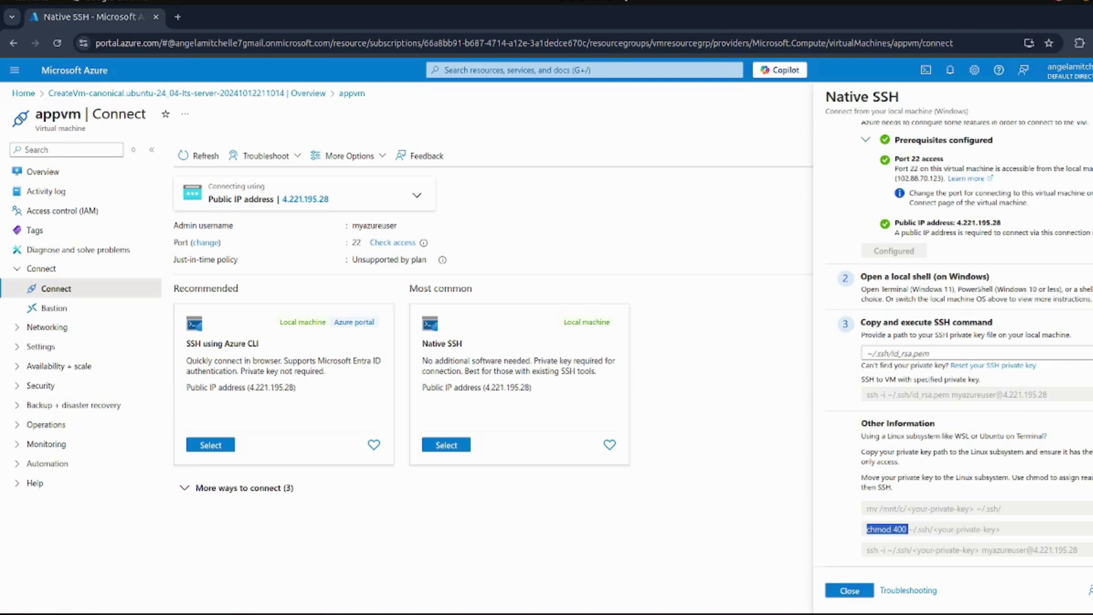
{"action": "left_click", "coordinate": [50, 609]}
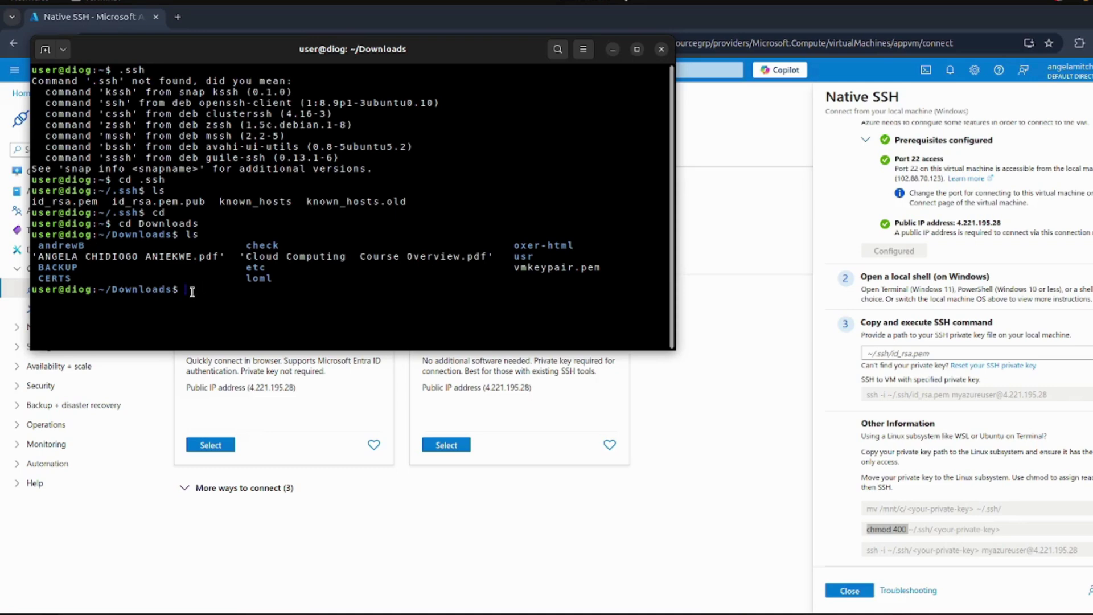
- Try entering the copied chmod 400 command for vmkeypair.pem, and clear the command line
{"action": "key", "text": "ctrl+shift+v"}
{"action": "left_click_drag", "start_coordinate": [513, 267], "coordinate": [605, 268]}
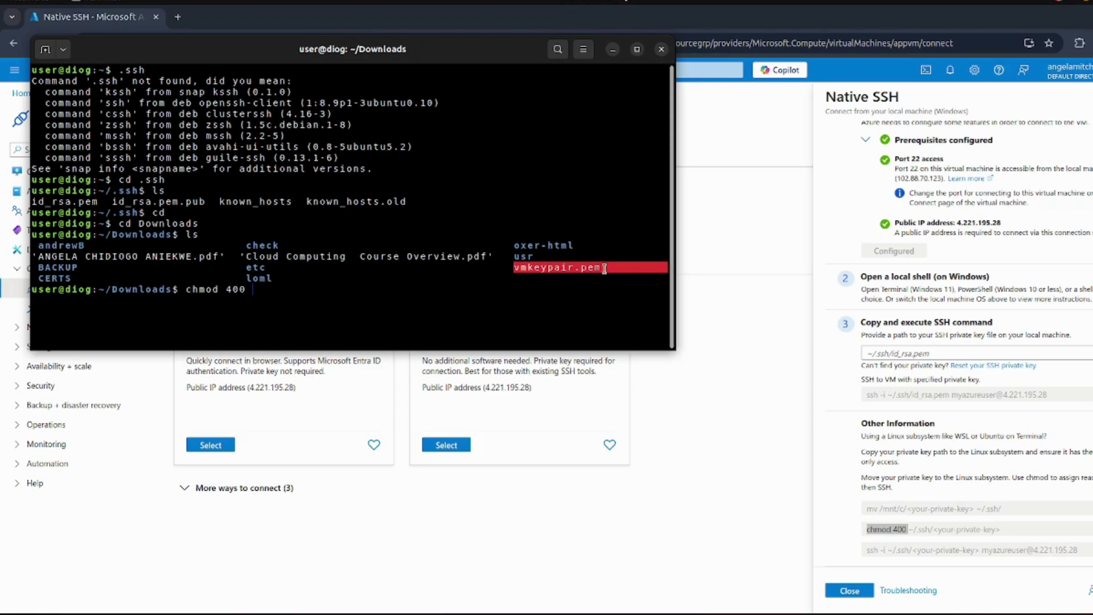
{"action": "left_click", "coordinate": [265, 278]}
{"action": "key", "text": "BackSpace"}
{"action": "key", "text": "BackSpace"}
{"action": "key", "text": "BackSpace"}
{"action": "key", "text": "BackSpace"}
{"action": "key", "text": "BackSpace"}
{"action": "key", "text": "BackSpace"}
{"action": "key", "text": "BackSpace"}
{"action": "key", "text": "BackSpace"}
{"action": "key", "text": "BackSpace"}
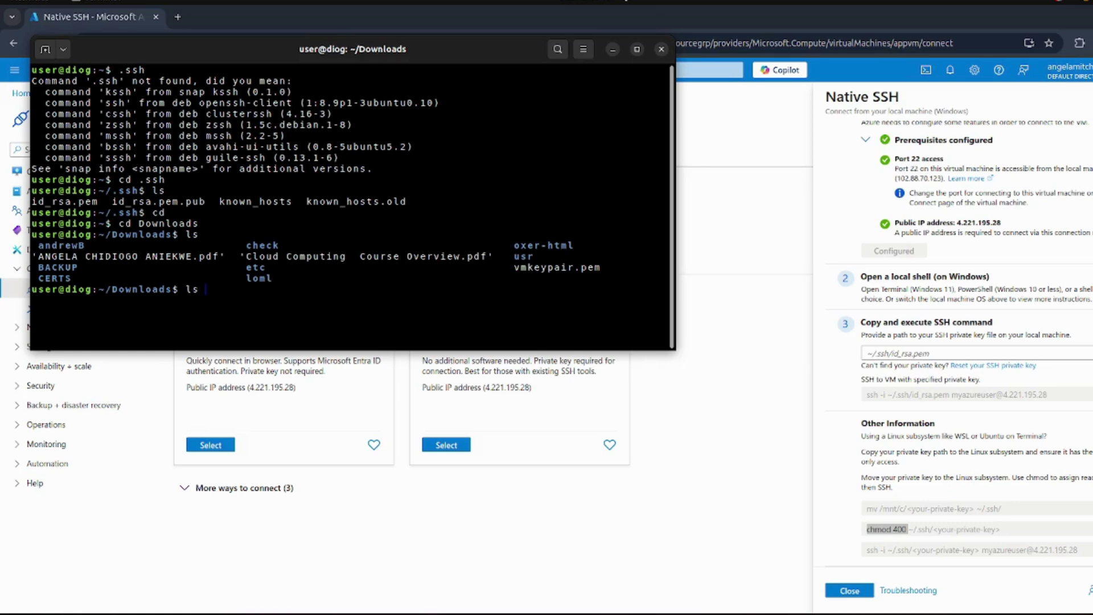
- List the Downloads files in long format with ls -ll and examine the permissions of vmkeypair.pem
{"action": "type", "text": "-ll"}
{"action": "key", "text": "Return"}
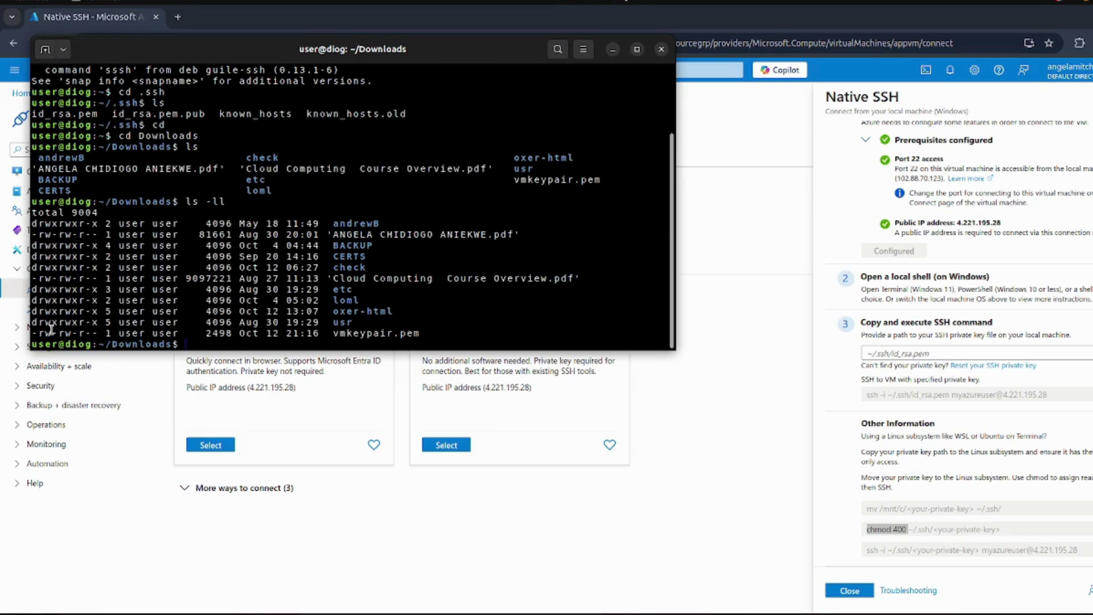
{"action": "left_click_drag", "start_coordinate": [39, 335], "coordinate": [46, 335]}
{"action": "left_click", "coordinate": [63, 336]}
{"action": "left_click_drag", "start_coordinate": [85, 333], "coordinate": [78, 334]}
{"action": "left_click", "coordinate": [62, 335]}
{"action": "left_click_drag", "start_coordinate": [59, 333], "coordinate": [88, 332]}
{"action": "left_click", "coordinate": [88, 332]}
- Restrict the private key's permissions by running chmod 400 vmkeypair.pem
{"action": "type", "text": "chmod 400"}
{"action": "left_click_drag", "start_coordinate": [333, 332], "coordinate": [446, 333]}
{"action": "right_click", "coordinate": [431, 334]}
{"action": "left_click", "coordinate": [461, 344]}
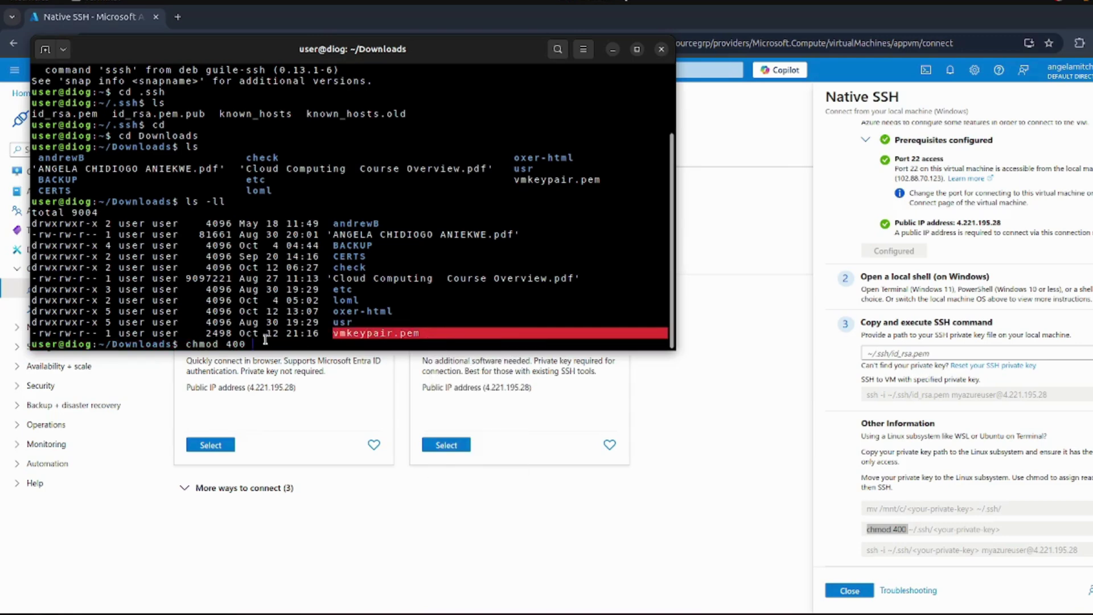
{"action": "right_click", "coordinate": [265, 344]}
{"action": "left_click", "coordinate": [297, 382]}
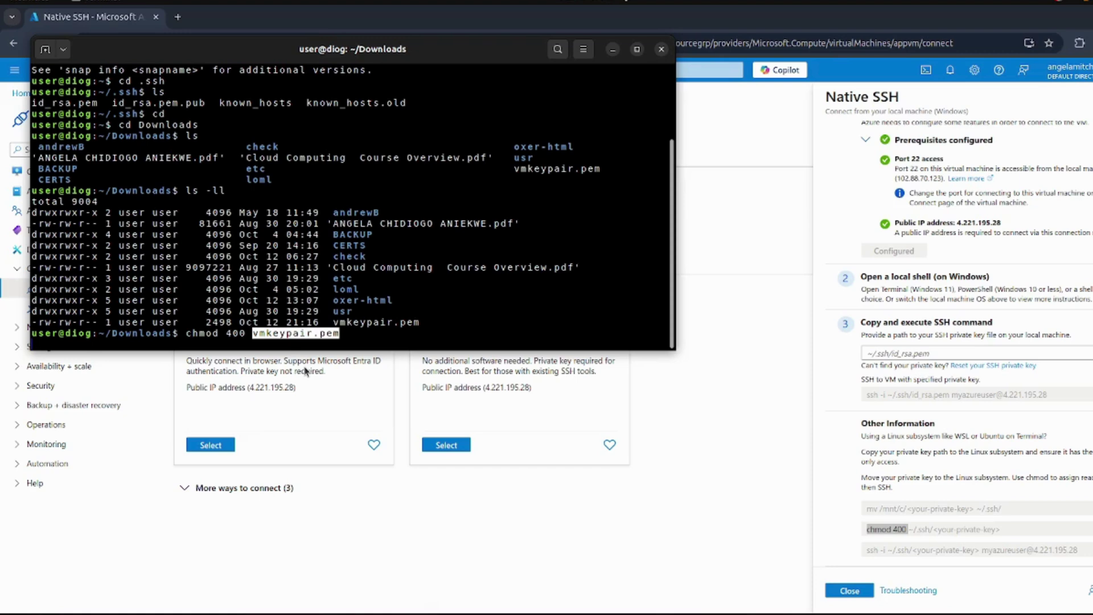
{"action": "key", "text": "Return"}
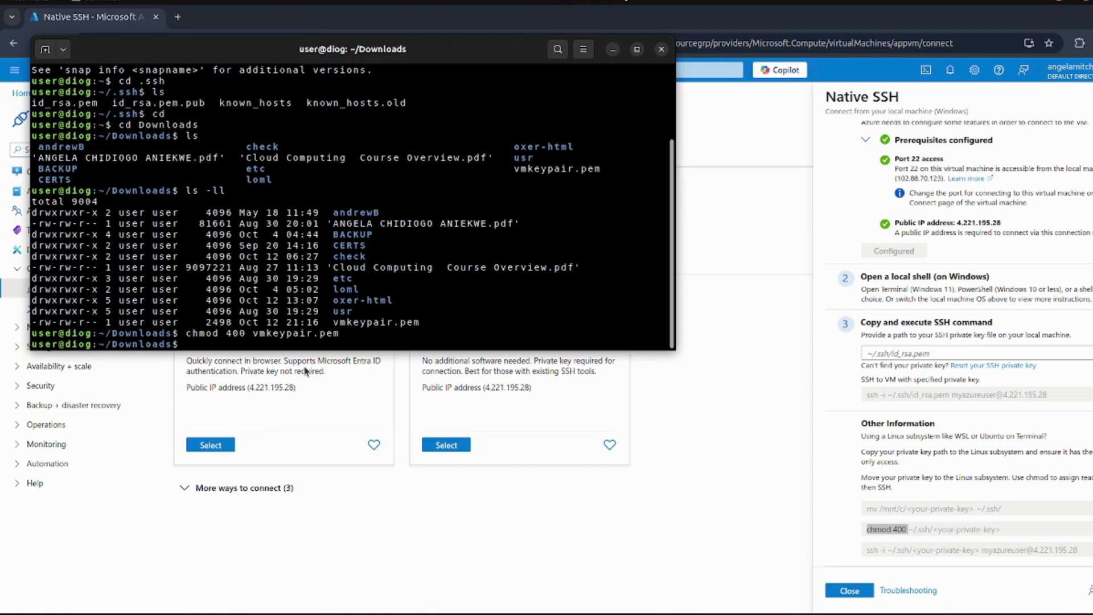
- List the Downloads files with ls and again with ls -ll to check the new permissions of vmkeypair.pem
{"action": "type", "text": "ls"}
{"action": "key", "text": "Return"}
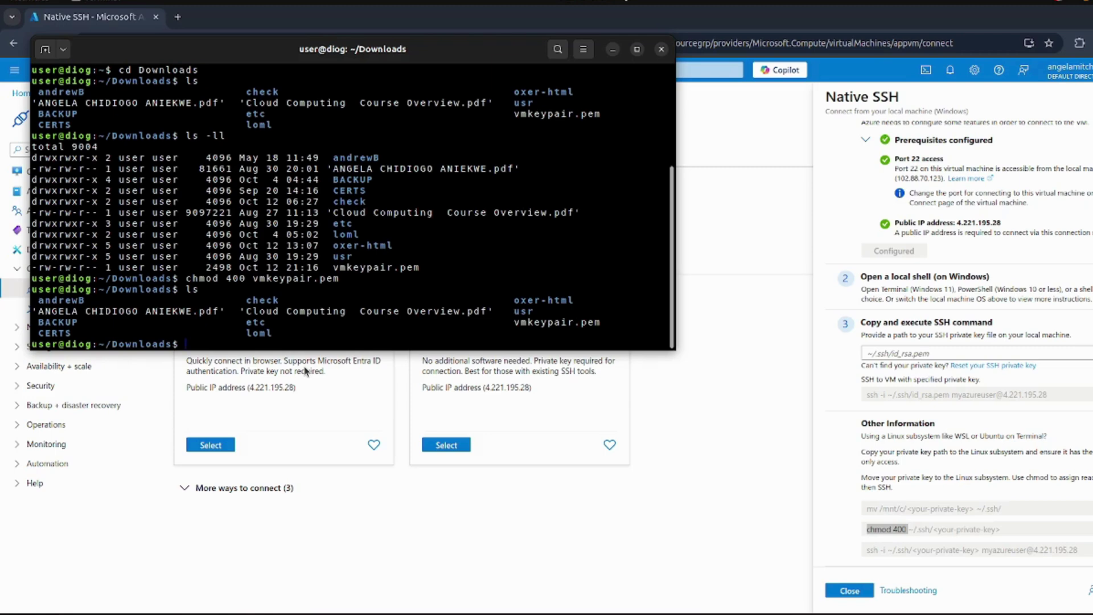
{"action": "key", "text": "Up"}
{"action": "key", "text": "Up"}
{"action": "key", "text": "Up"}
{"action": "key", "text": "Return"}
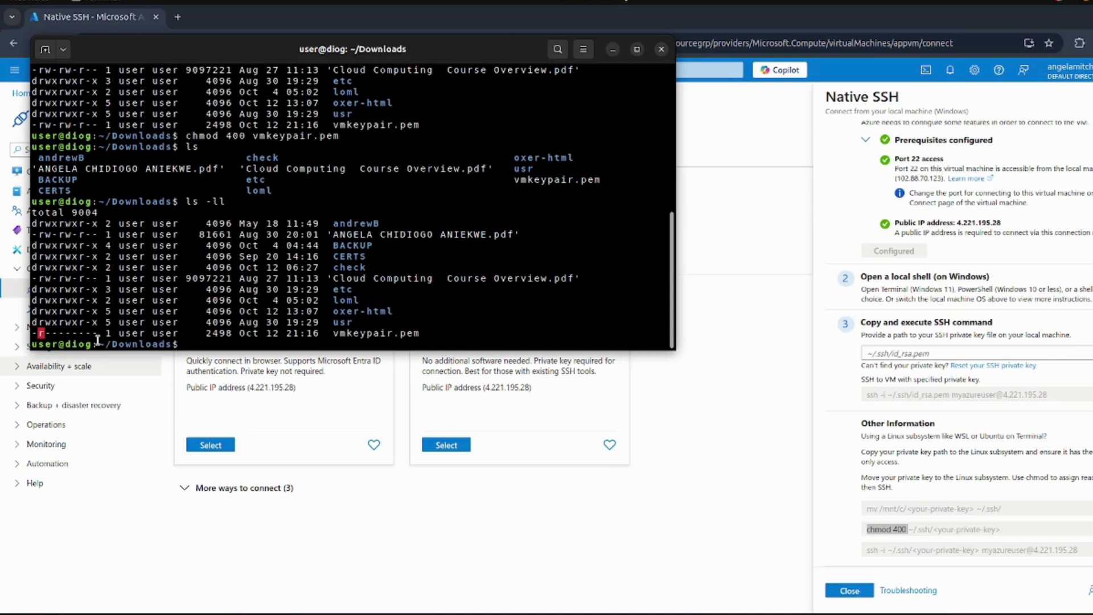
{"action": "left_click_drag", "start_coordinate": [427, 336], "coordinate": [331, 332]}
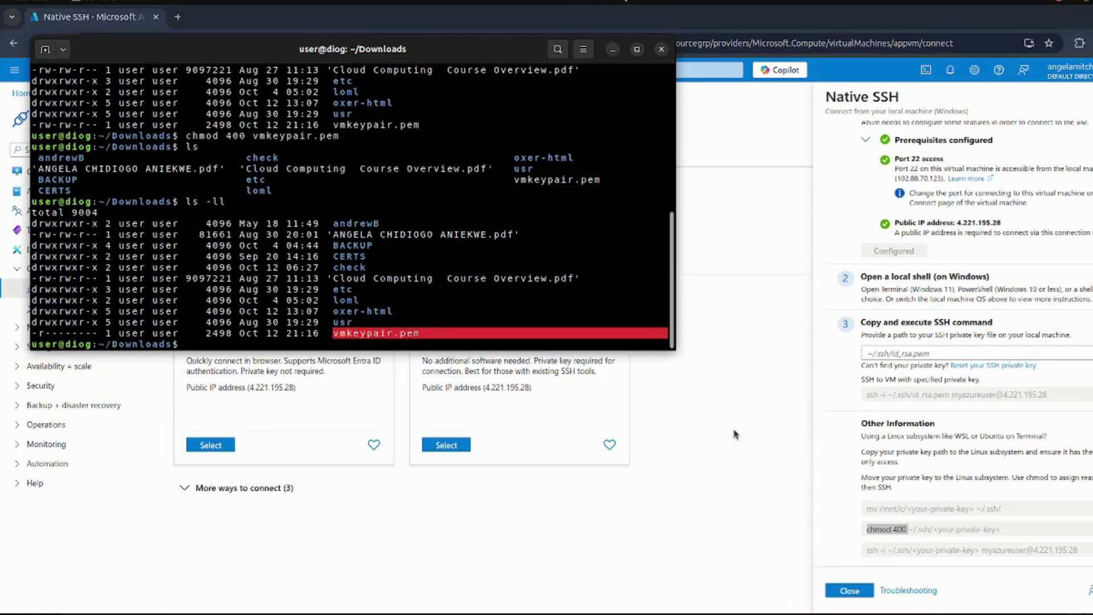
{"action": "left_click", "coordinate": [199, 343]}
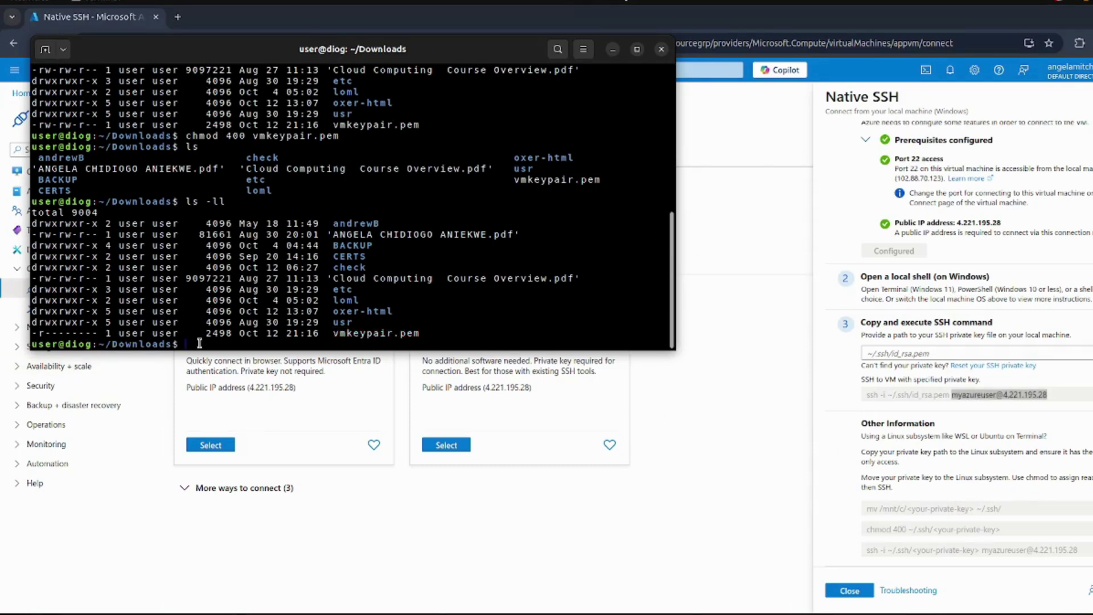
- Enter the beginning of the connection command, ssh -i vmkeypair.pem, reusing the key's file name from the Downloads listing
{"action": "type", "text": "ssh"}
{"action": "left_click_drag", "start_coordinate": [335, 333], "coordinate": [421, 335]}
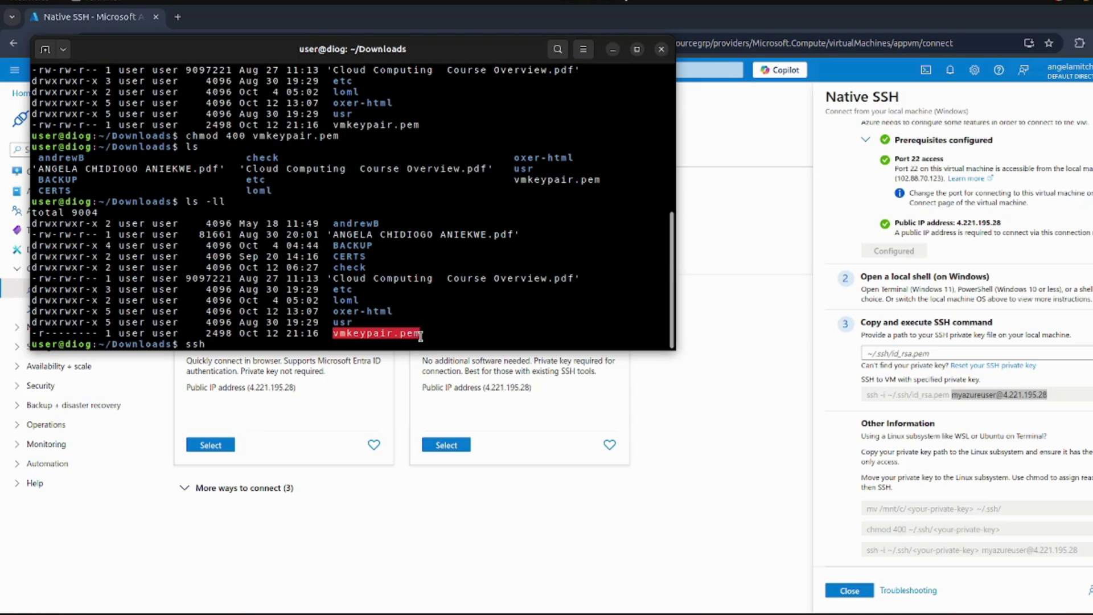
{"action": "right_click", "coordinate": [408, 335]}
{"action": "left_click", "coordinate": [431, 352]}
{"action": "left_click", "coordinate": [233, 340]}
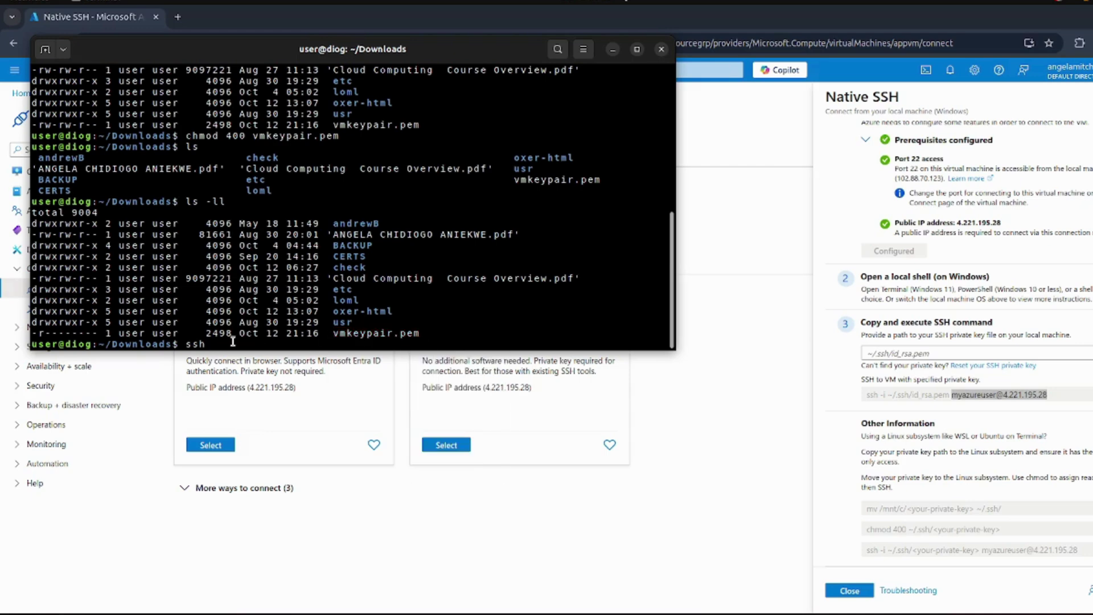
{"action": "type", "text": "-i"}
{"action": "right_click", "coordinate": [248, 347]}
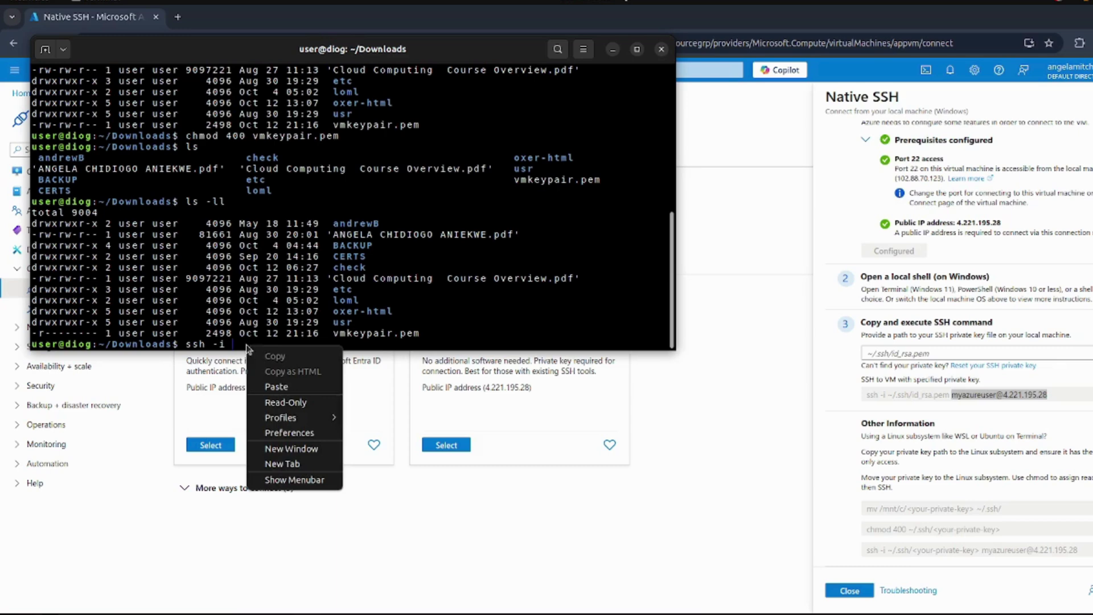
{"action": "left_click", "coordinate": [277, 386]}
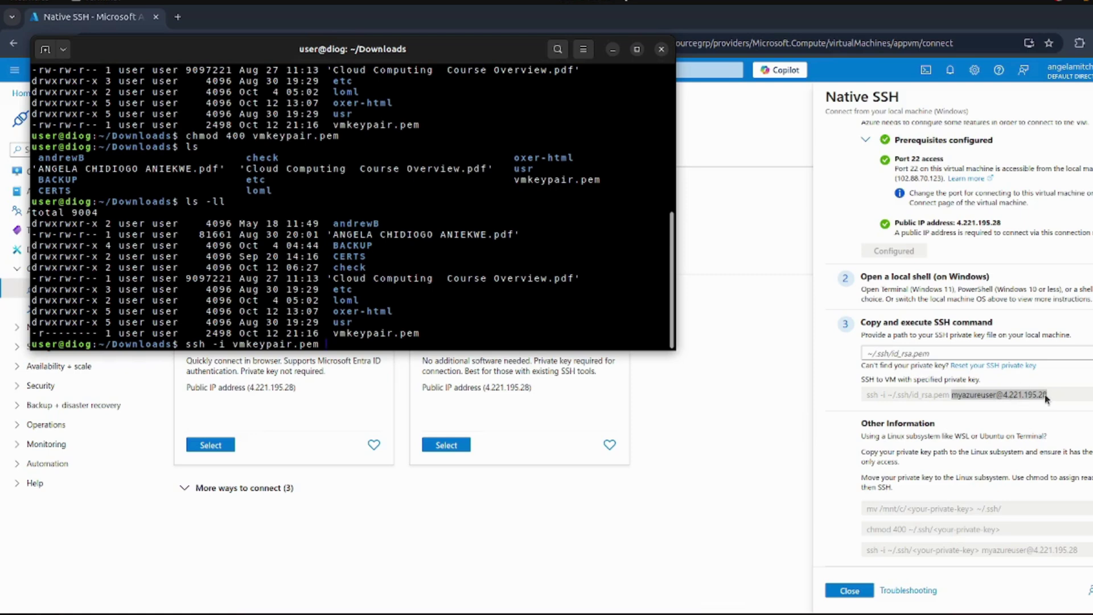
{"action": "left_click", "coordinate": [955, 395]}
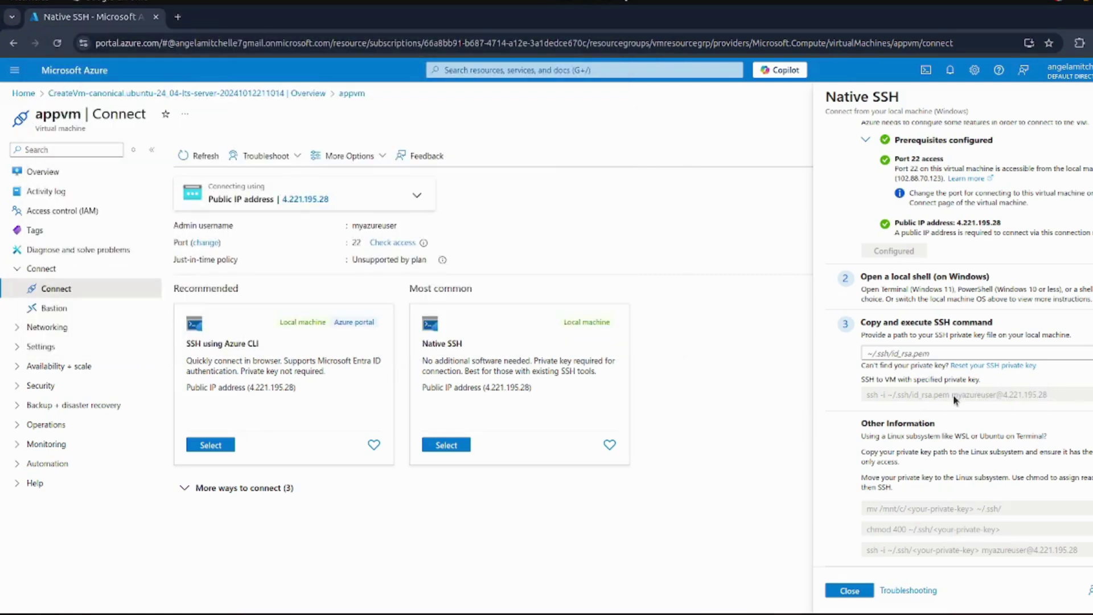
{"action": "left_click_drag", "start_coordinate": [953, 395], "coordinate": [1049, 397]}
{"action": "right_click", "coordinate": [1049, 396]}
{"action": "left_click", "coordinate": [938, 408]}
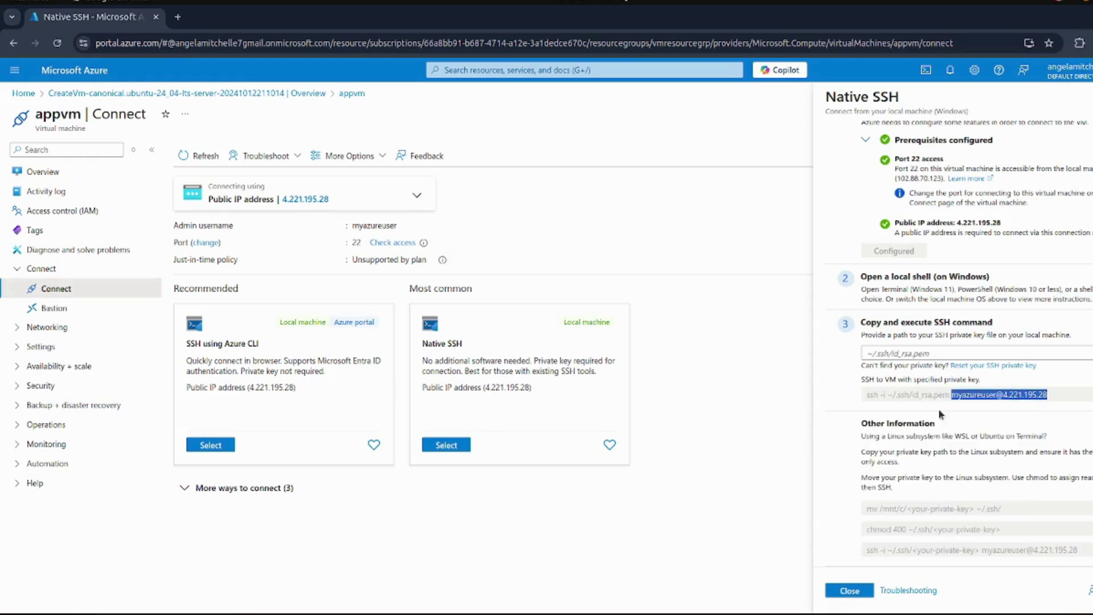
{"action": "left_click", "coordinate": [72, 612]}
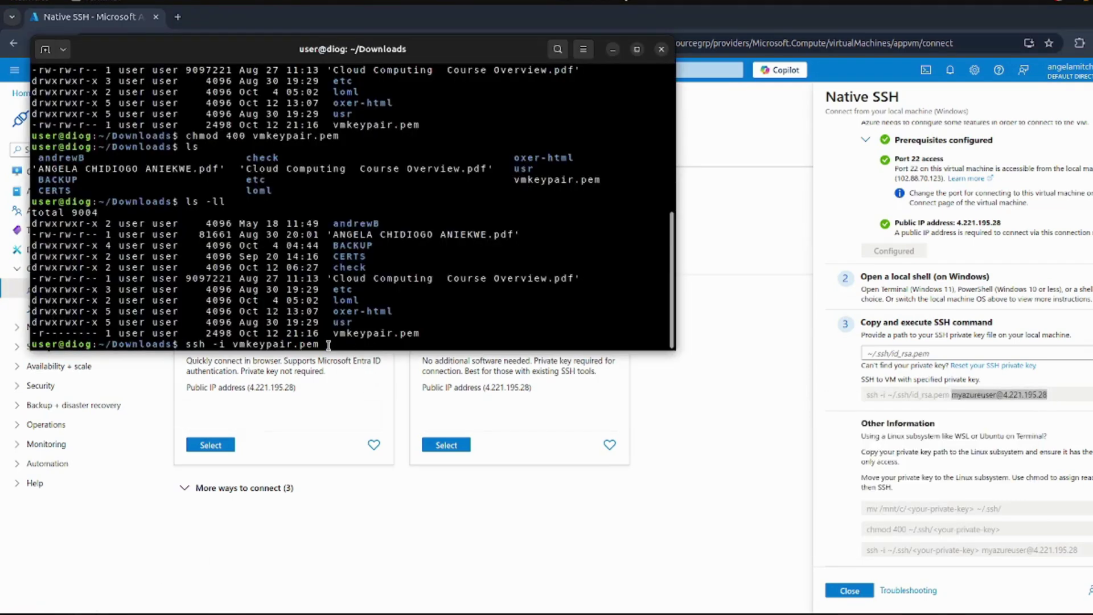
{"action": "right_click", "coordinate": [330, 344]}
{"action": "left_click", "coordinate": [369, 390]}
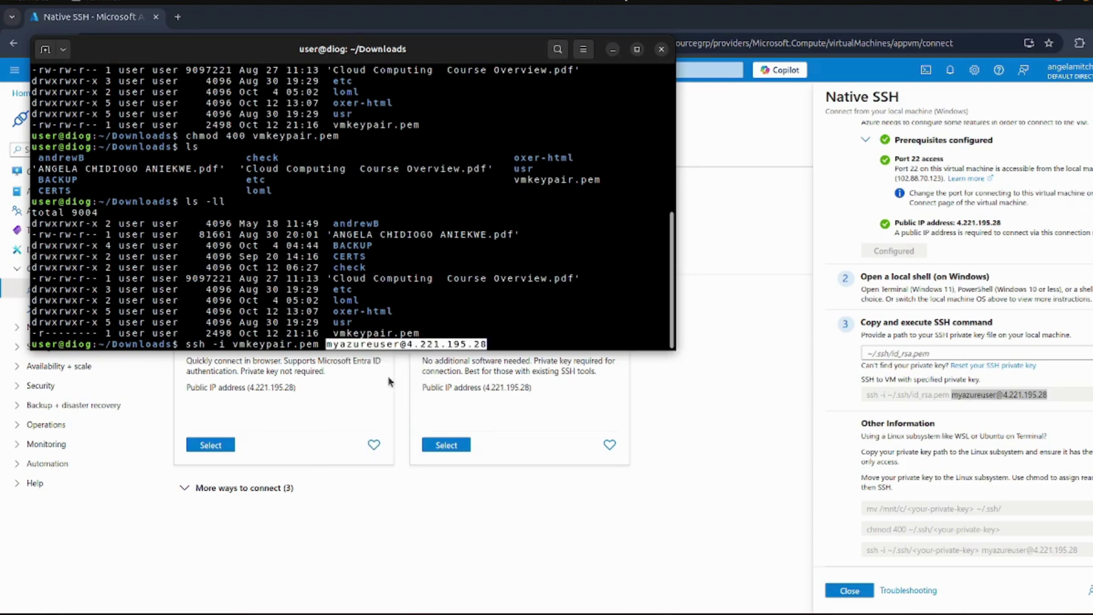
{"action": "key", "text": "Return"}
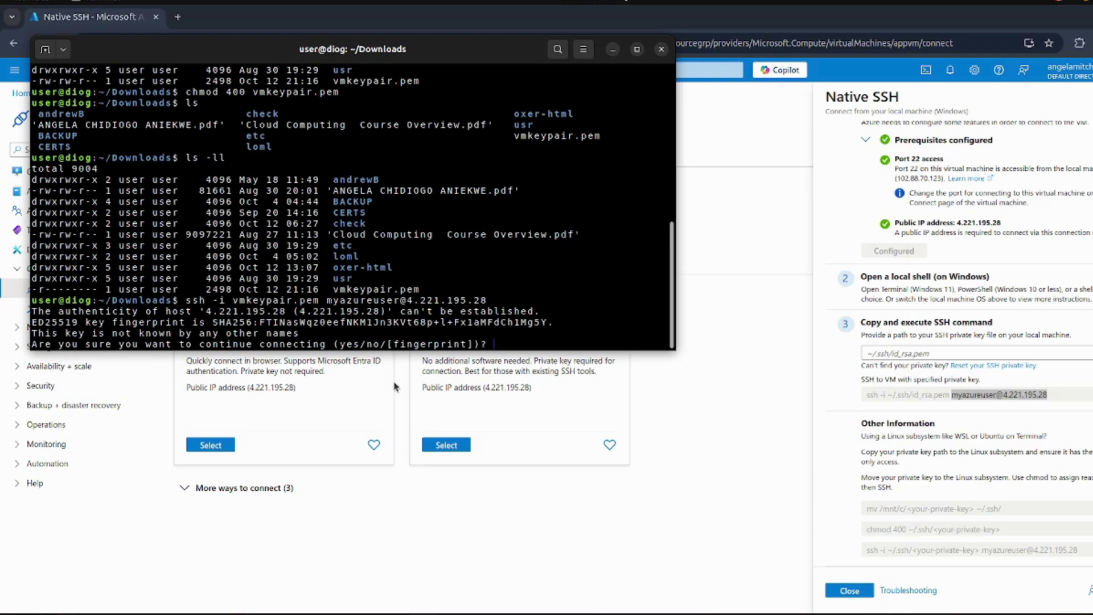
- Accept the unknown host's key by answering yes, and maximize the terminal window
{"action": "type", "text": "yes"}
{"action": "key", "text": "Return"}
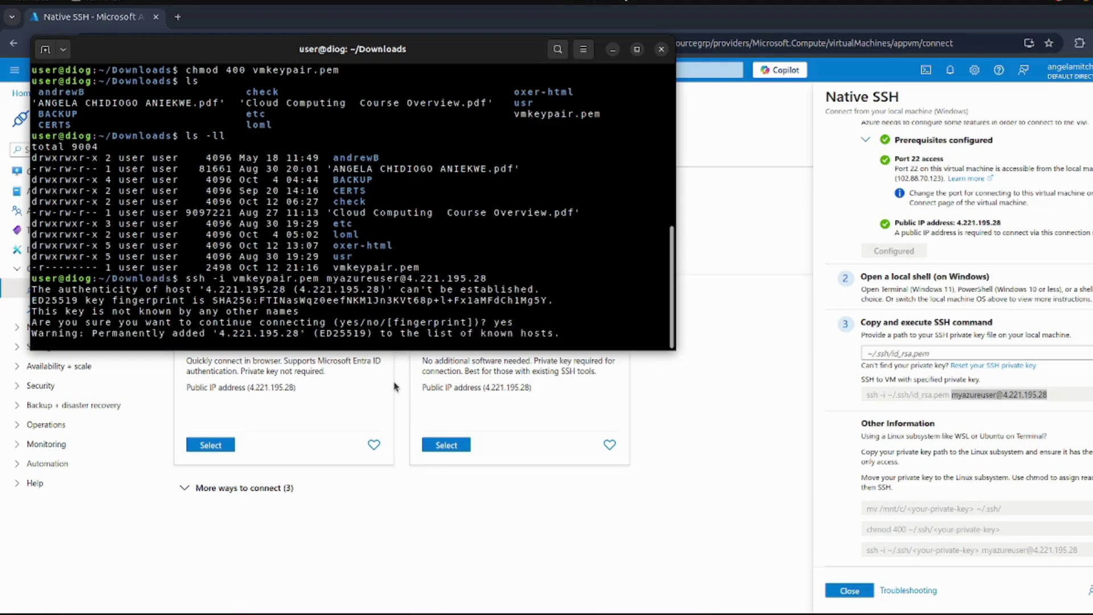
{"action": "left_click", "coordinate": [637, 50]}
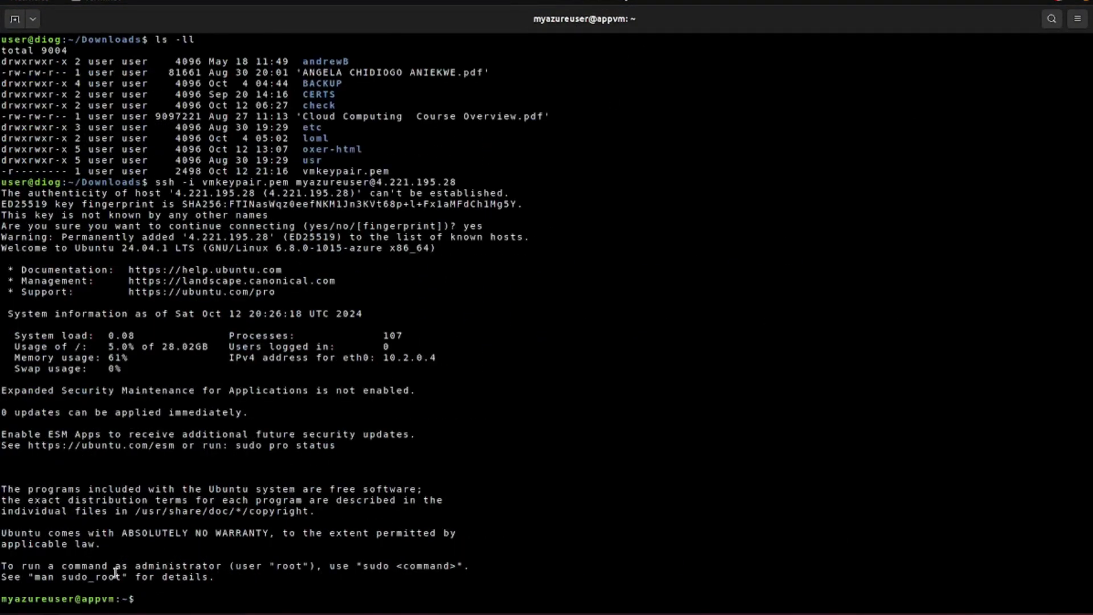
- Examine the user and host name in the remote shell prompt
{"action": "left_click_drag", "start_coordinate": [1, 598], "coordinate": [99, 602]}
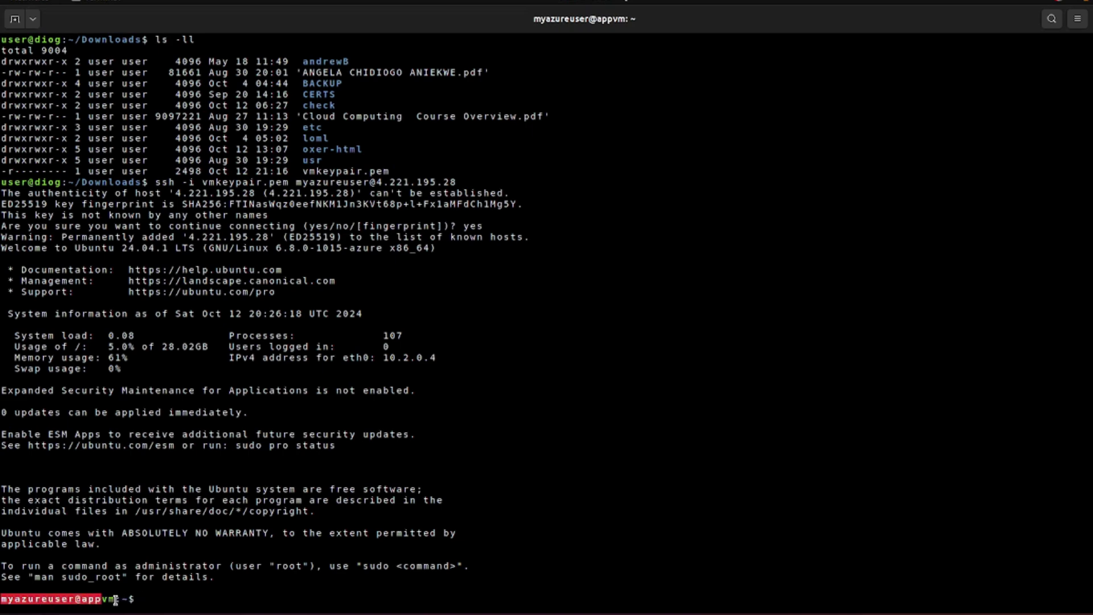
{"action": "left_click", "coordinate": [84, 600]}
{"action": "left_click_drag", "start_coordinate": [3, 600], "coordinate": [117, 600]}
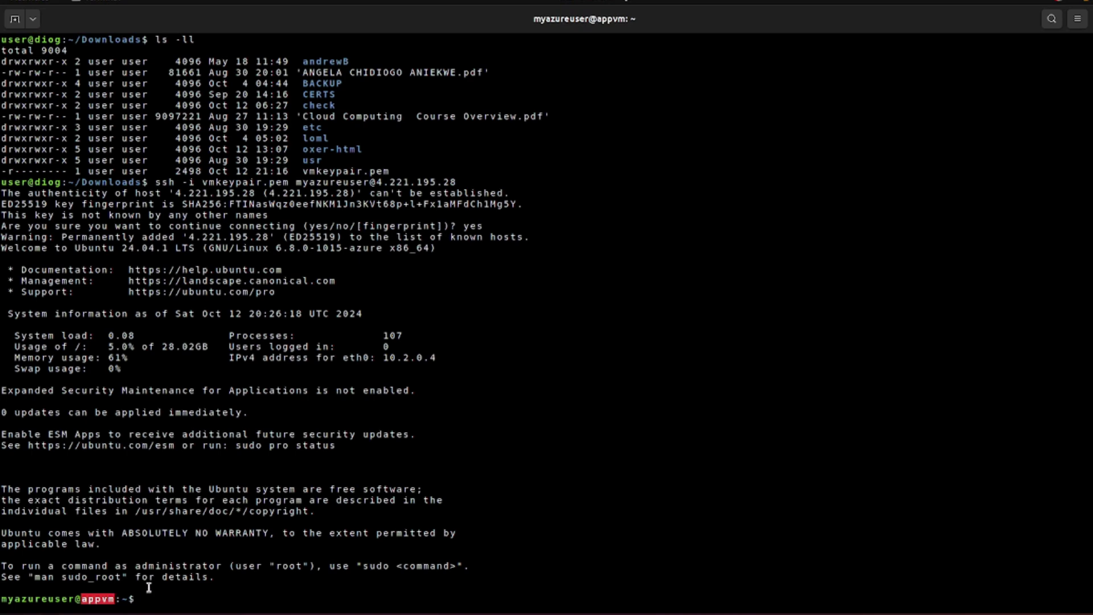